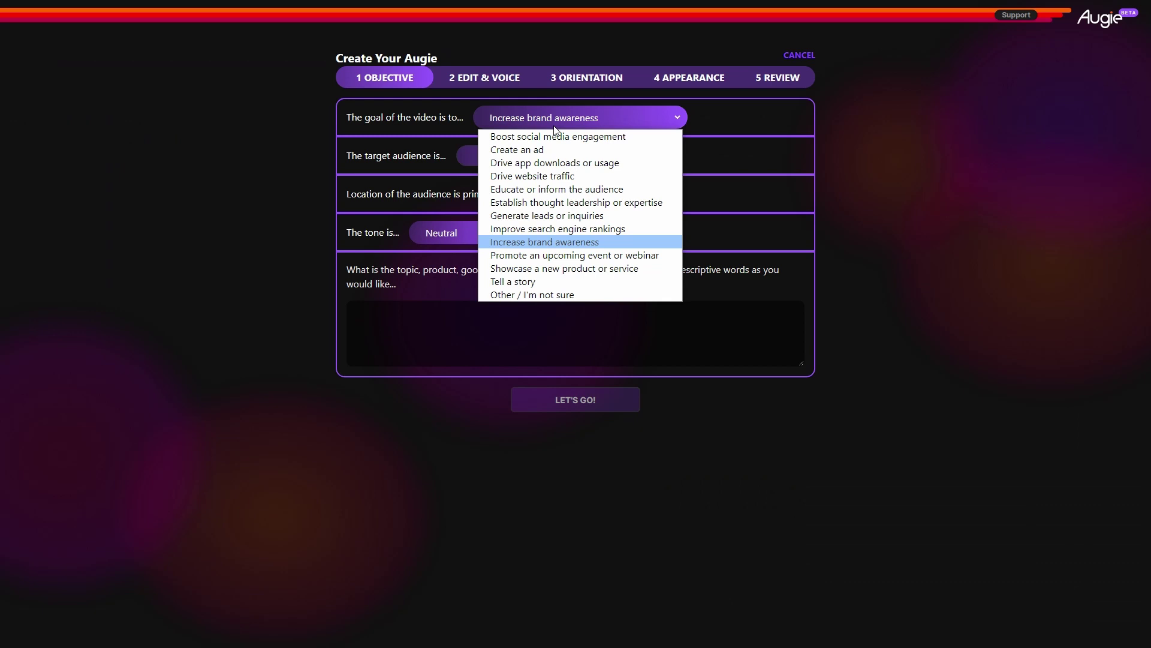
# Describe the video topic as 'Video Product' and submit the objective, leaving target age unchanged
pyautogui.click(514, 147)
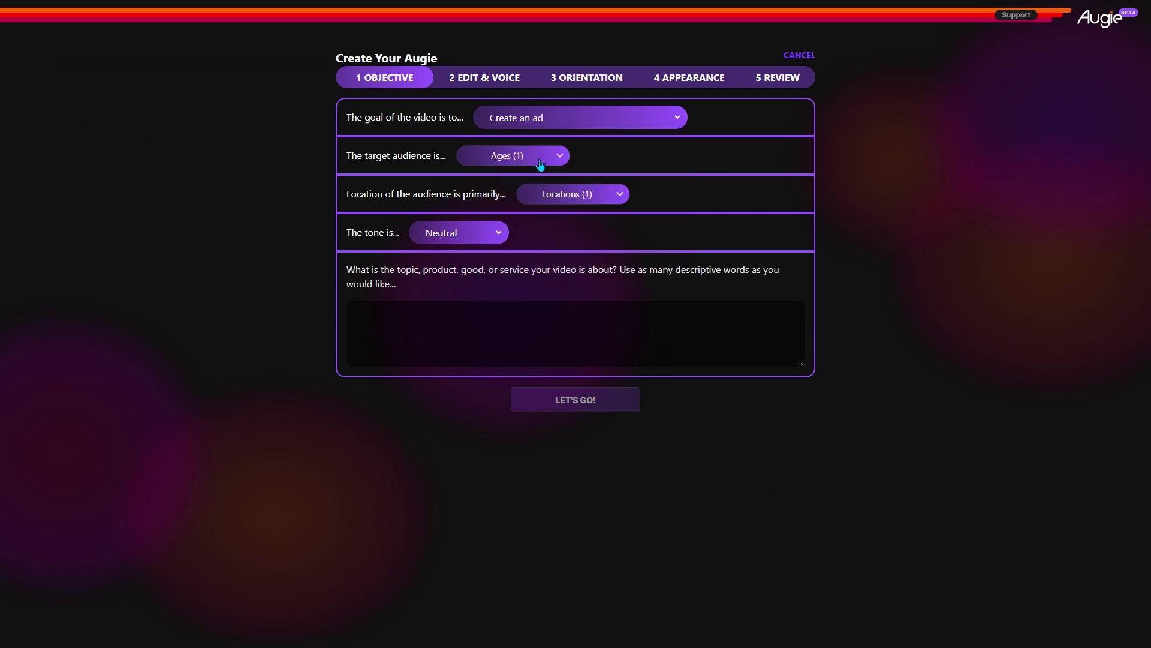
pyautogui.click(547, 155)
pyautogui.click(526, 192)
pyautogui.click(400, 315)
pyautogui.write('Video Production Agency "')
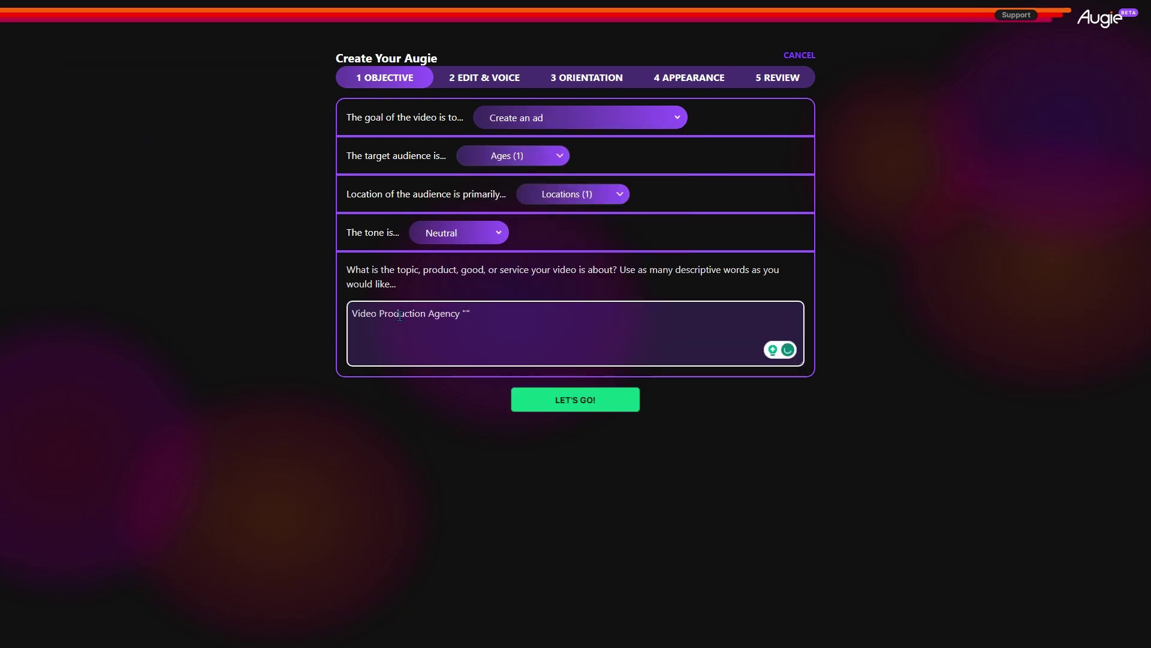
pyautogui.click(563, 397)
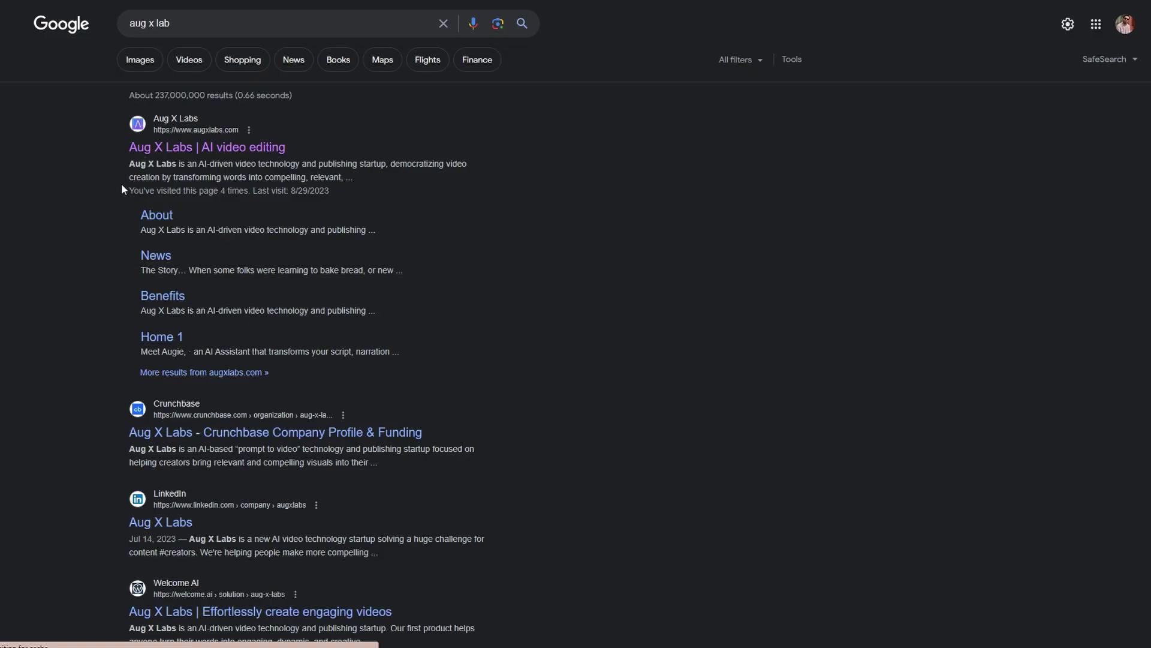
# Open the 'Aug X Labs | AI video editing' result from the Google search
pyautogui.click(198, 151)
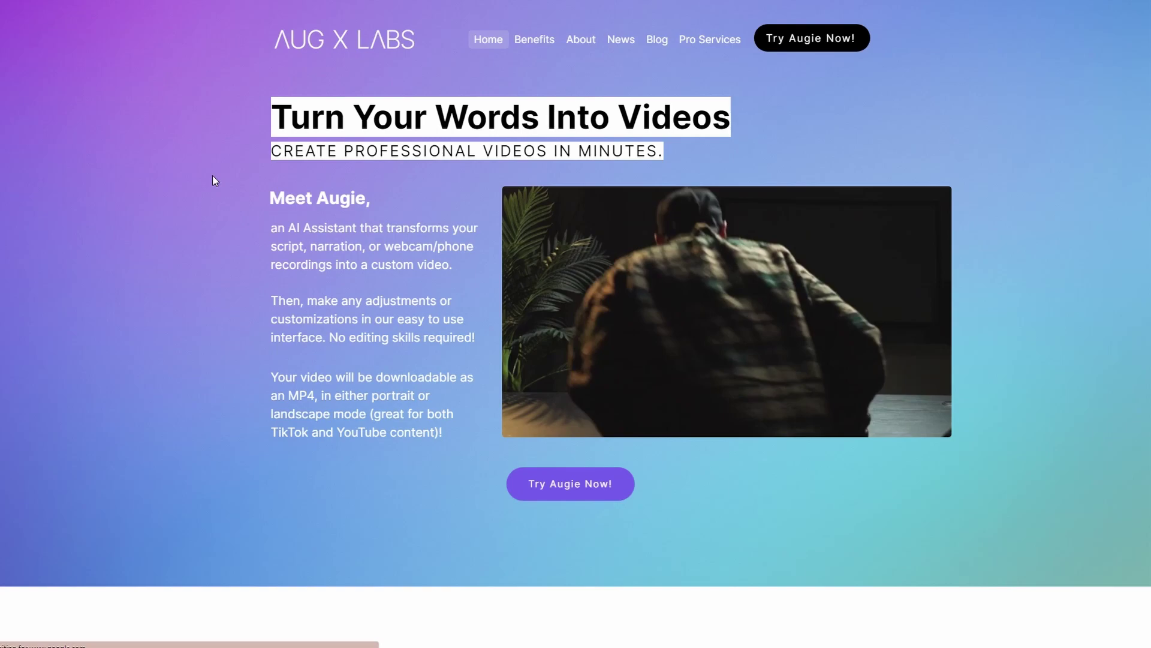
# Go to Augie's sign-in page and log in with the saved credentials
pyautogui.click(825, 46)
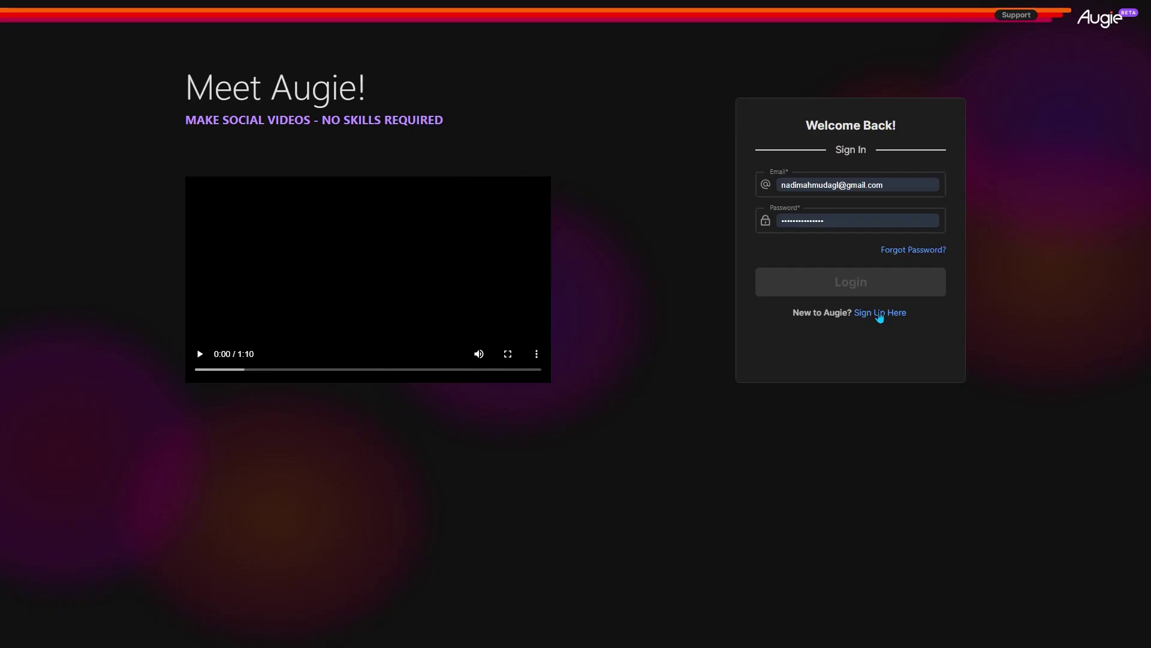
pyautogui.click(882, 312)
pyautogui.click(811, 138)
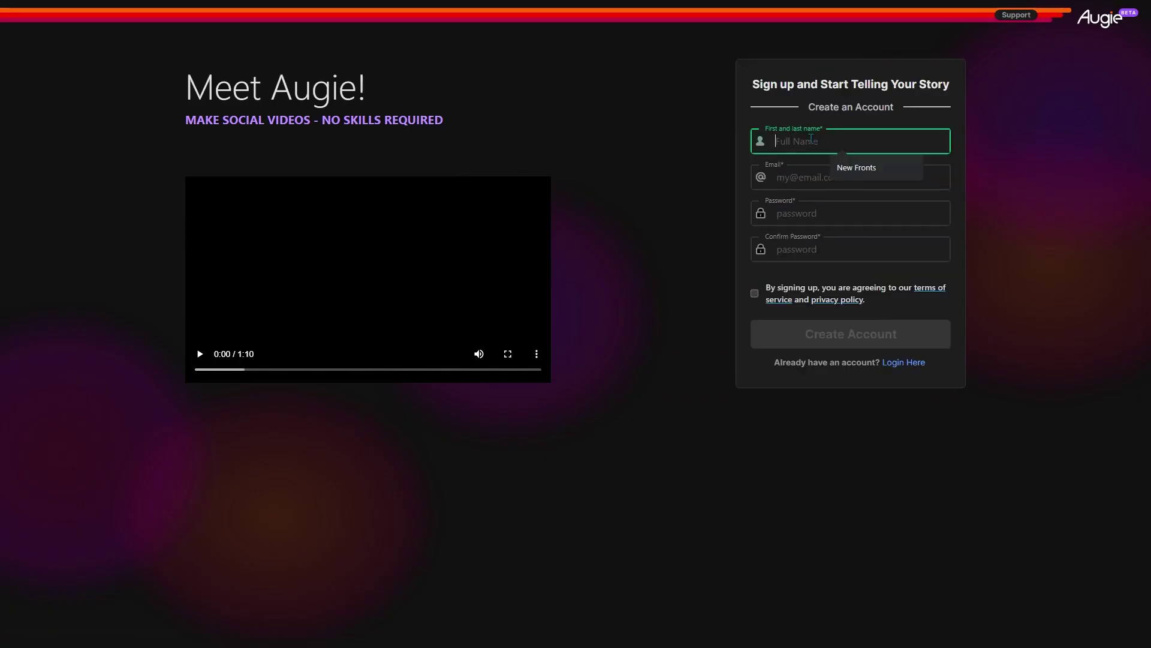
pyautogui.click(902, 367)
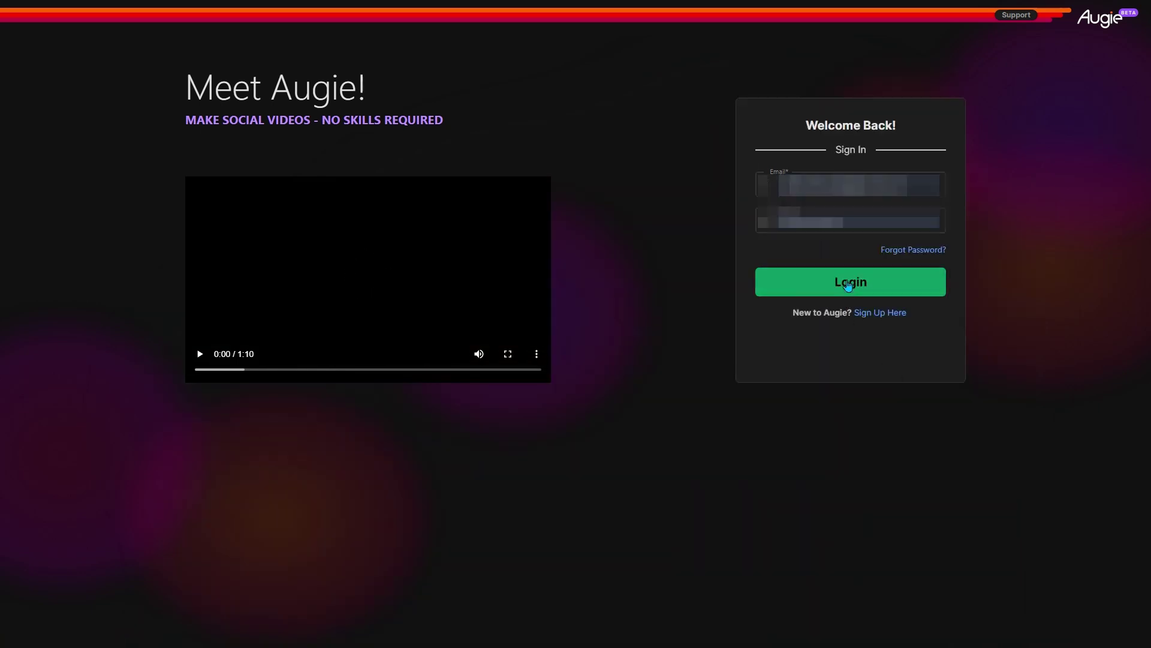
pyautogui.click(848, 285)
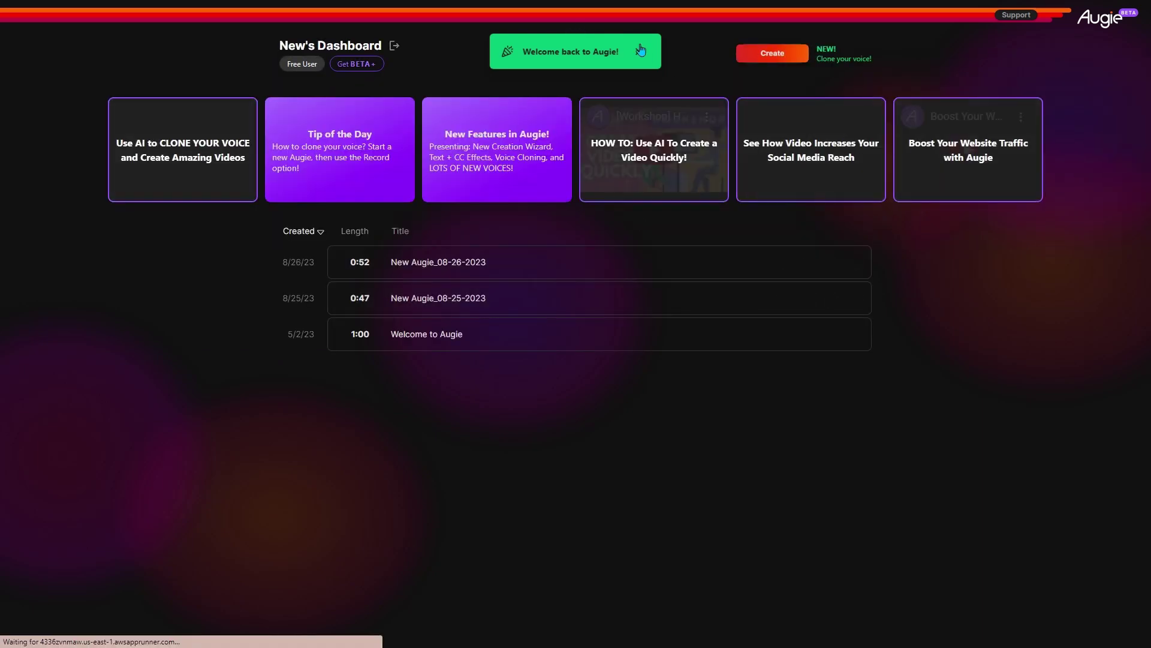
# Dismiss the welcome-back notice and start a new video from scratch
pyautogui.click(640, 50)
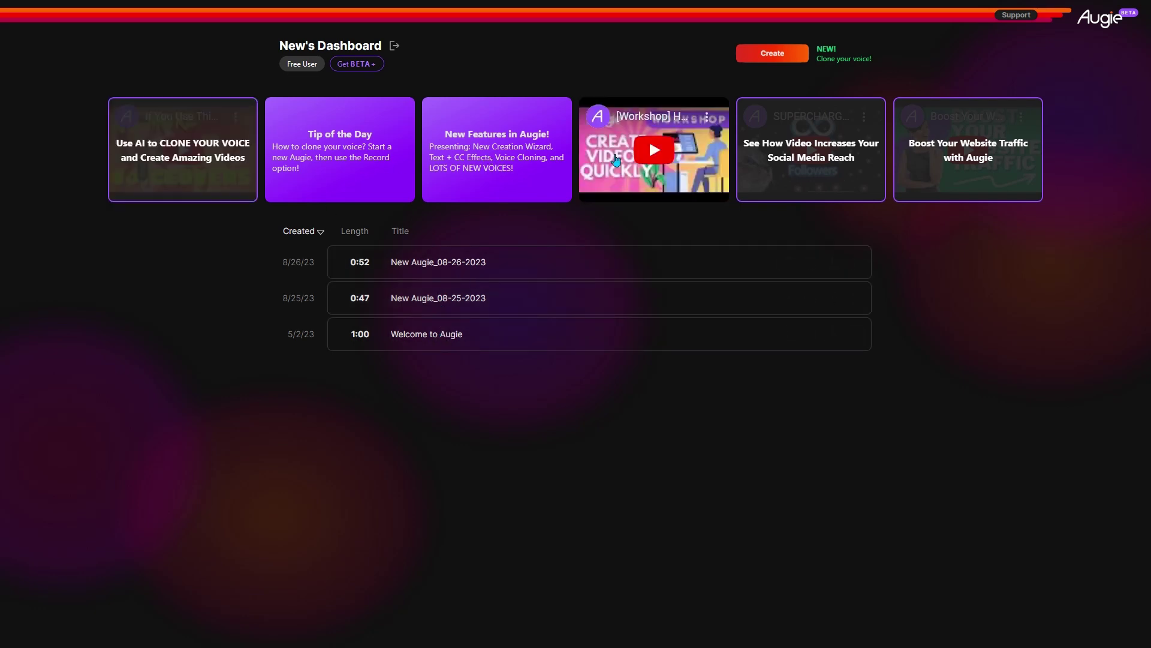
pyautogui.click(772, 56)
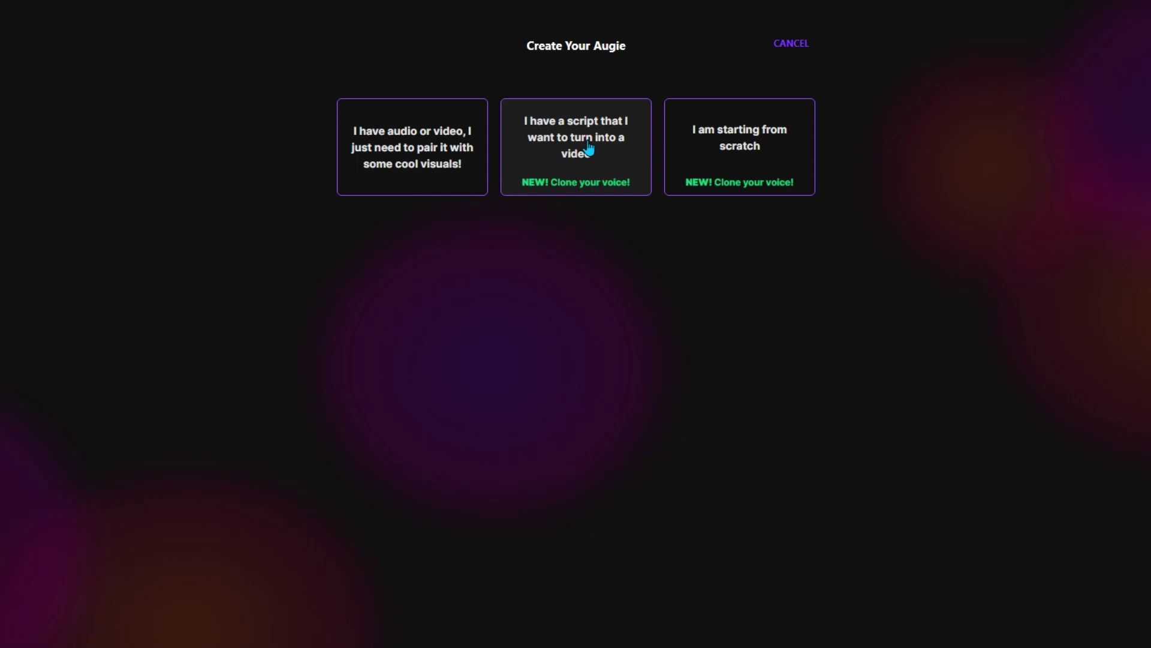
pyautogui.click(731, 150)
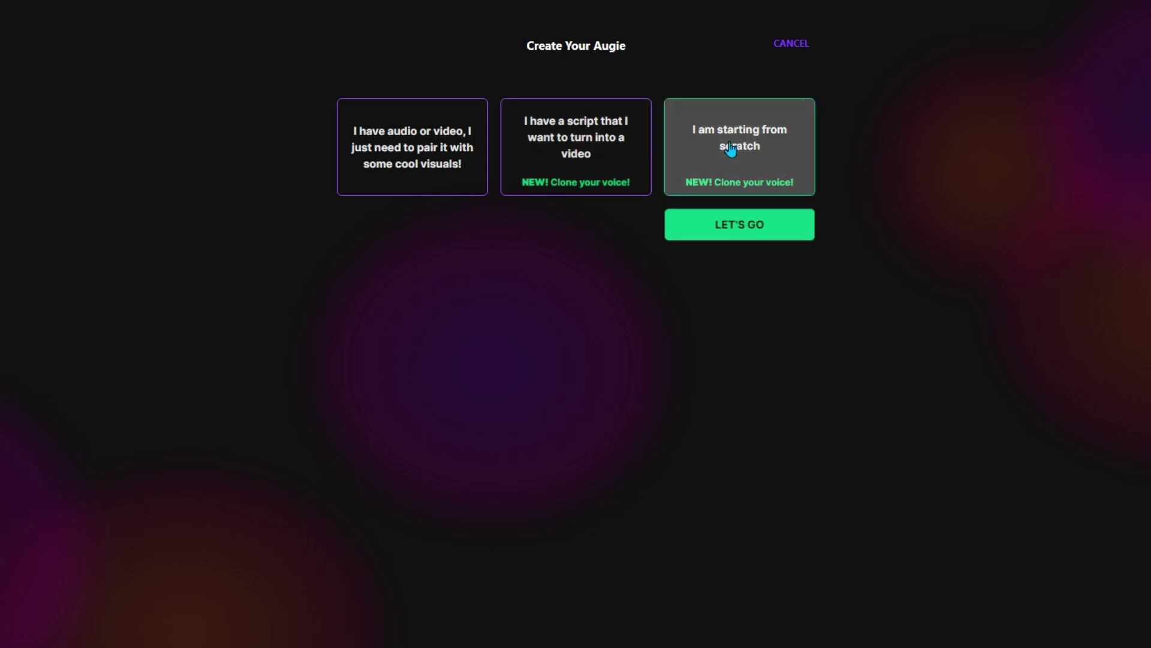
pyautogui.click(743, 224)
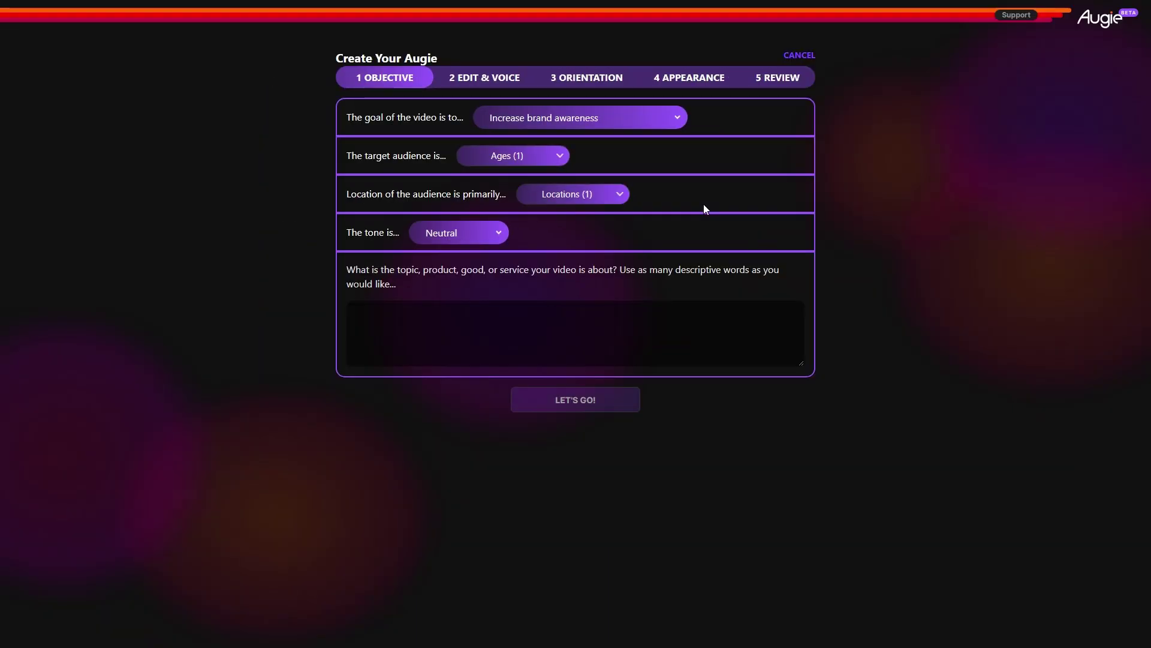
# Set the video goal to 'Create an ad', leaving target age and location unchanged
pyautogui.click(552, 123)
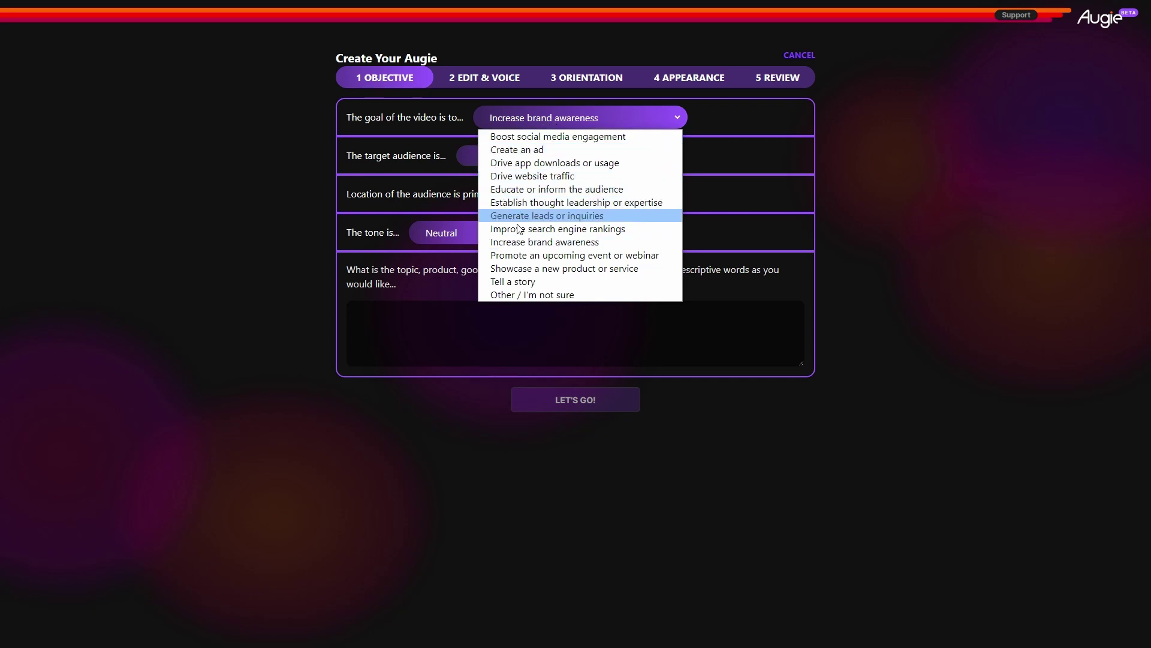
pyautogui.click(499, 151)
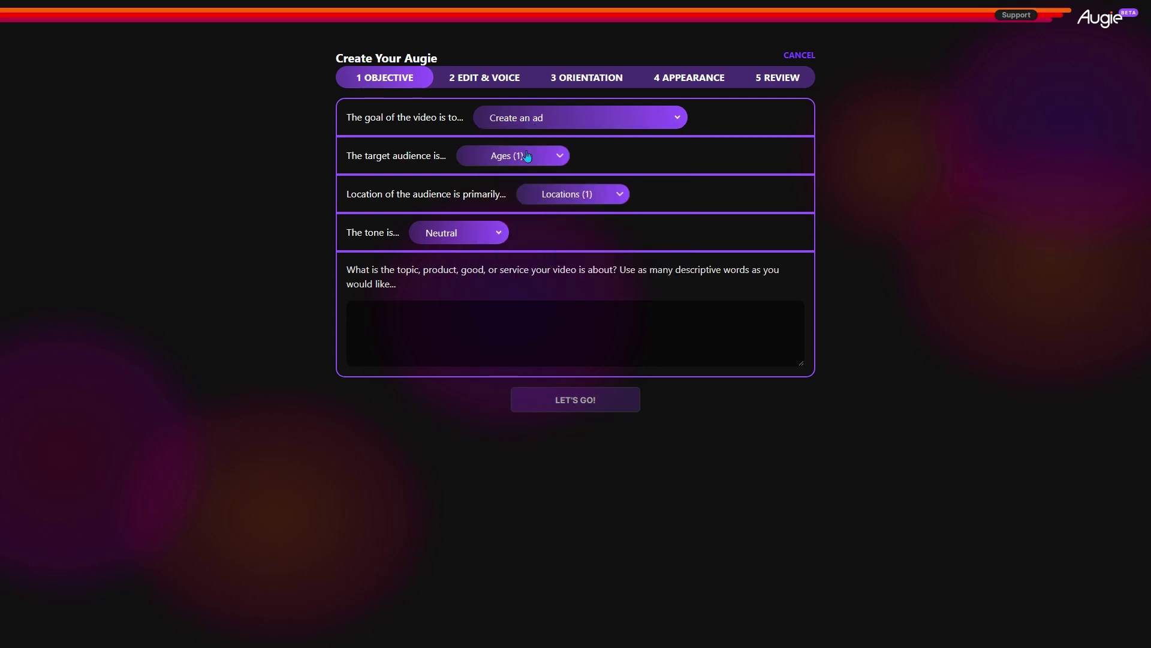
pyautogui.click(527, 156)
pyautogui.click(563, 157)
pyautogui.click(565, 197)
pyautogui.click(591, 195)
# Choose a Trustworthy tone, enter the NewFronts video production agency topic, and generate the script
pyautogui.click(491, 234)
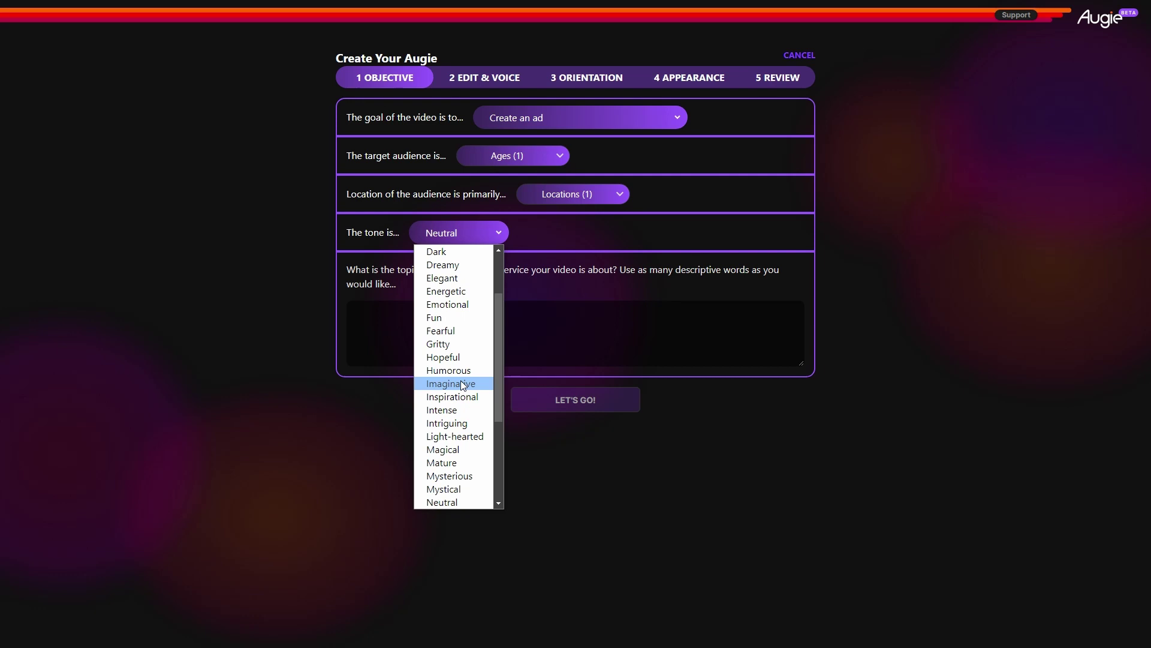
pyautogui.scroll(-4, 467, 476)
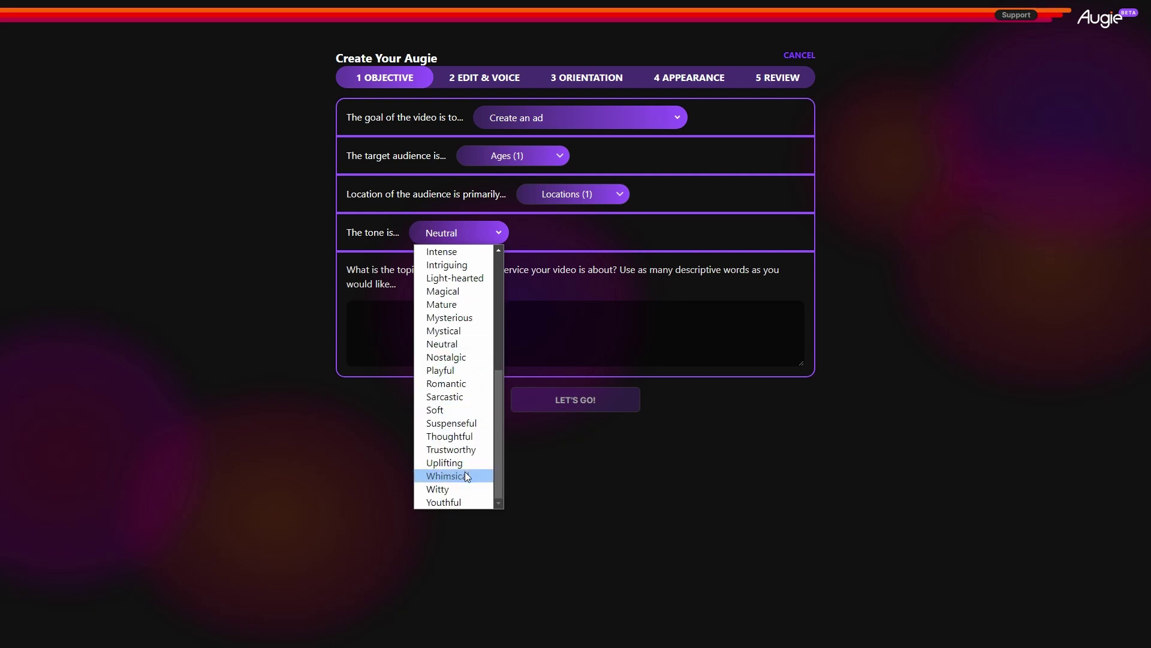
pyautogui.click(457, 449)
pyautogui.press('Tab')
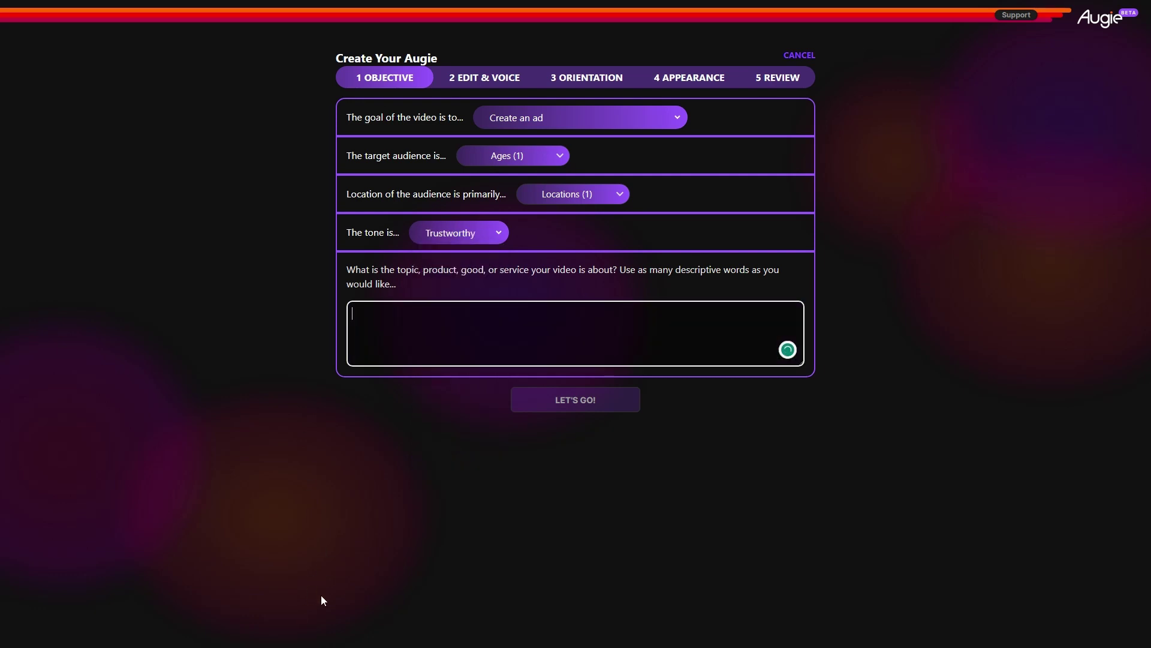
pyautogui.write('Video Production Agency "NewFron')
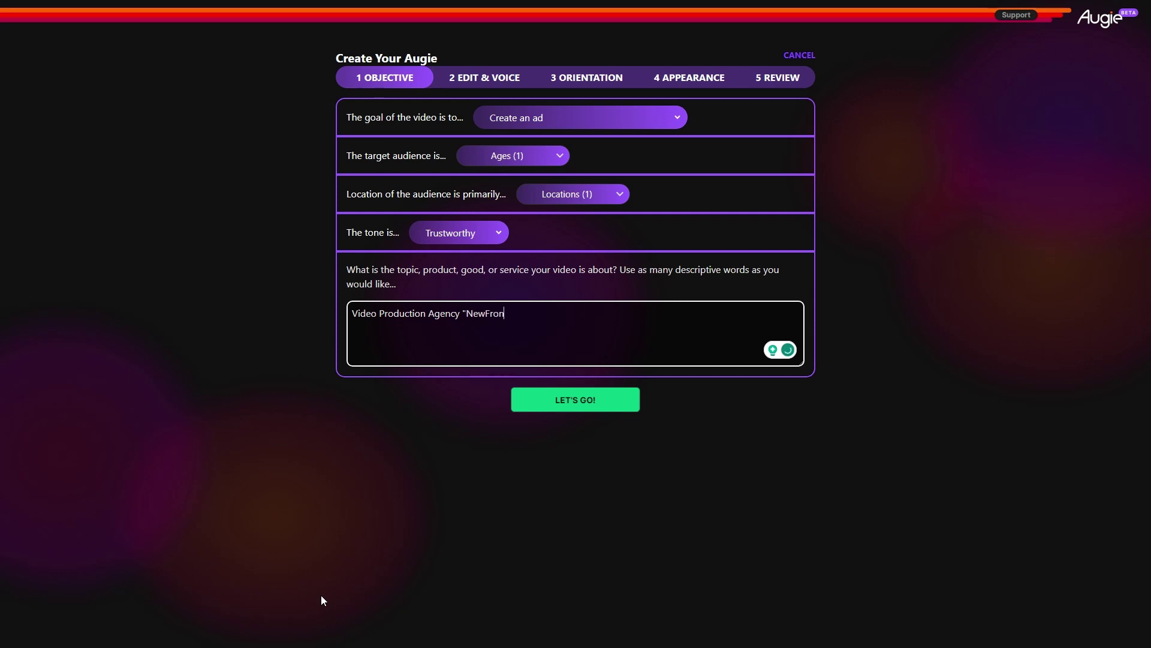
pyautogui.click(583, 406)
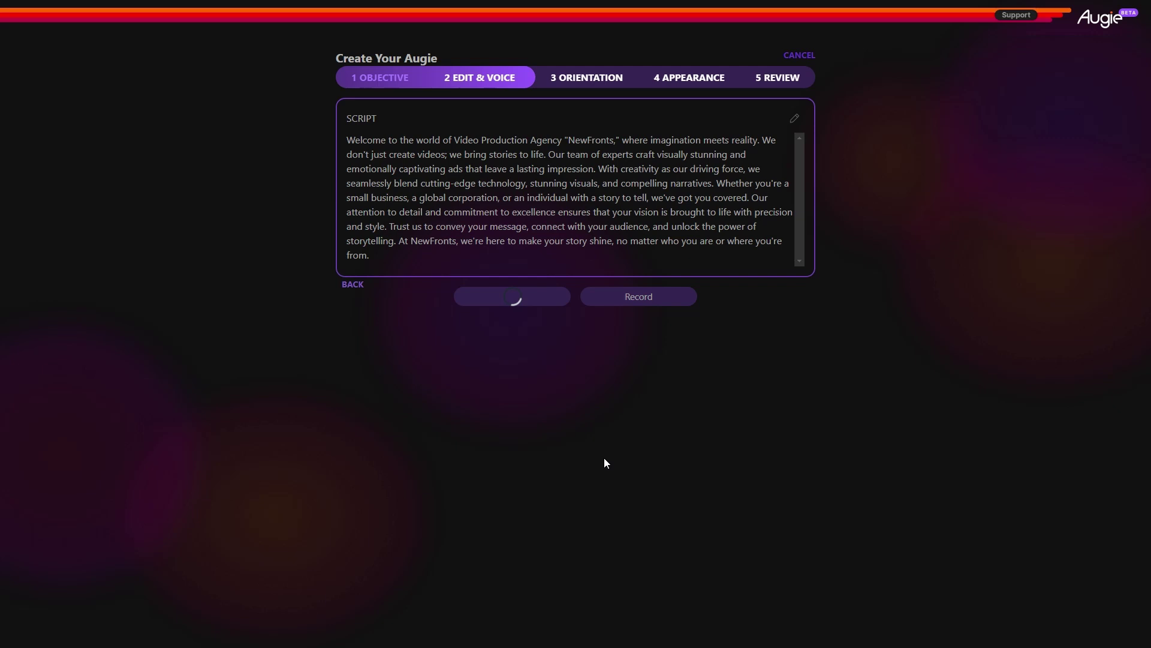
# Replace the script's final word with 'from.' and save the revised NewFronts script
pyautogui.click(795, 119)
pyautogui.click(492, 153)
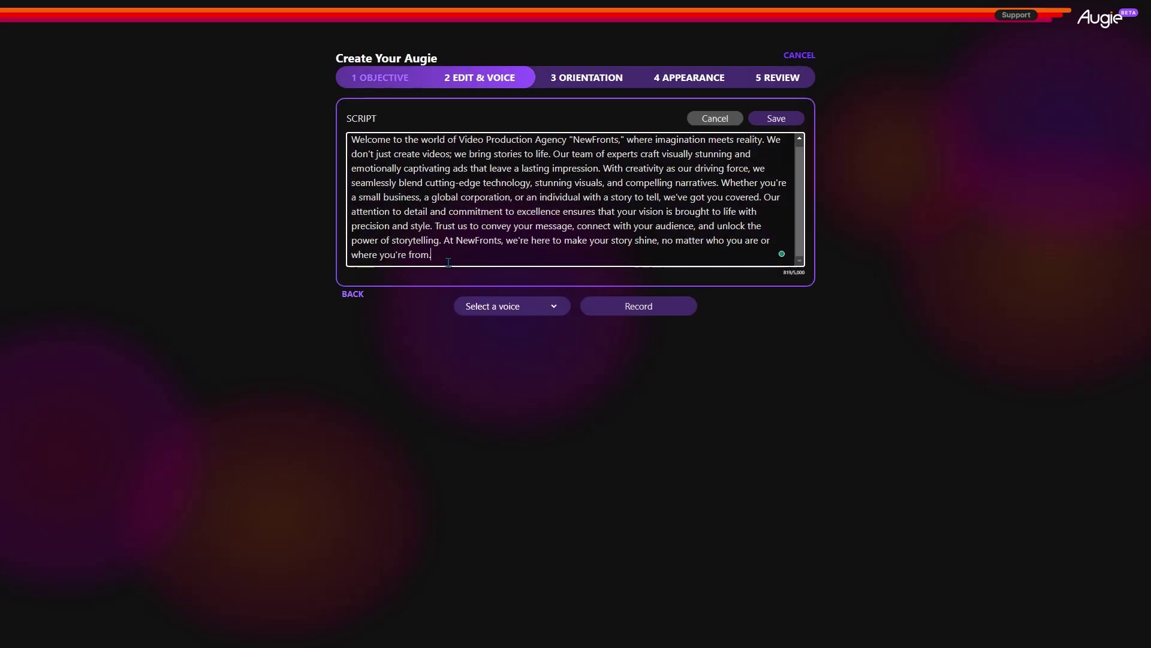
pyautogui.press('BackSpace')
pyautogui.press('BackSpace')
pyautogui.press('BackSpace')
pyautogui.press('BackSpace')
pyautogui.press('BackSpace')
pyautogui.write('from.')
pyautogui.click(777, 118)
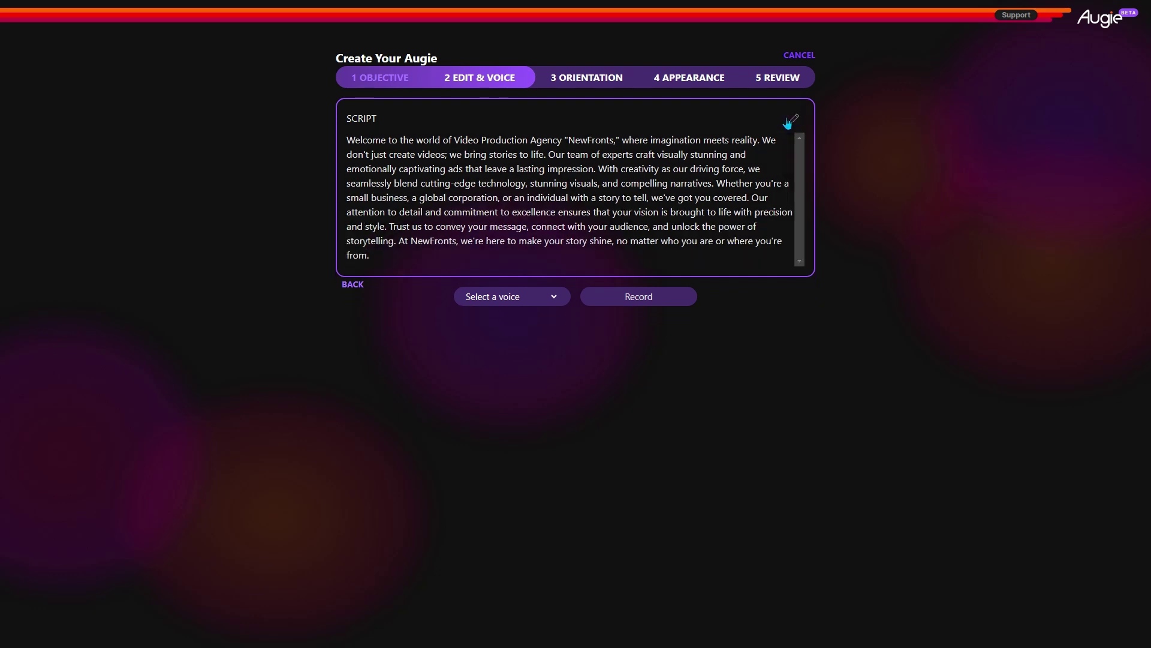
# Audition the Adam, Arnold, Bob and Bella narrator voices
pyautogui.click(554, 298)
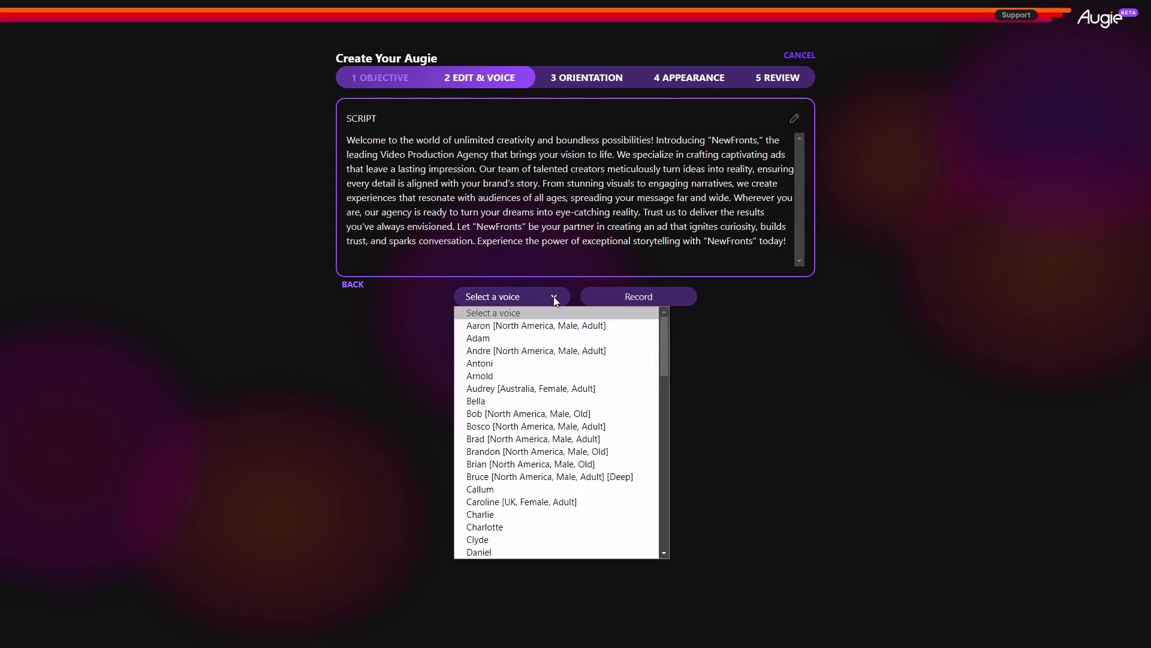
pyautogui.click(489, 339)
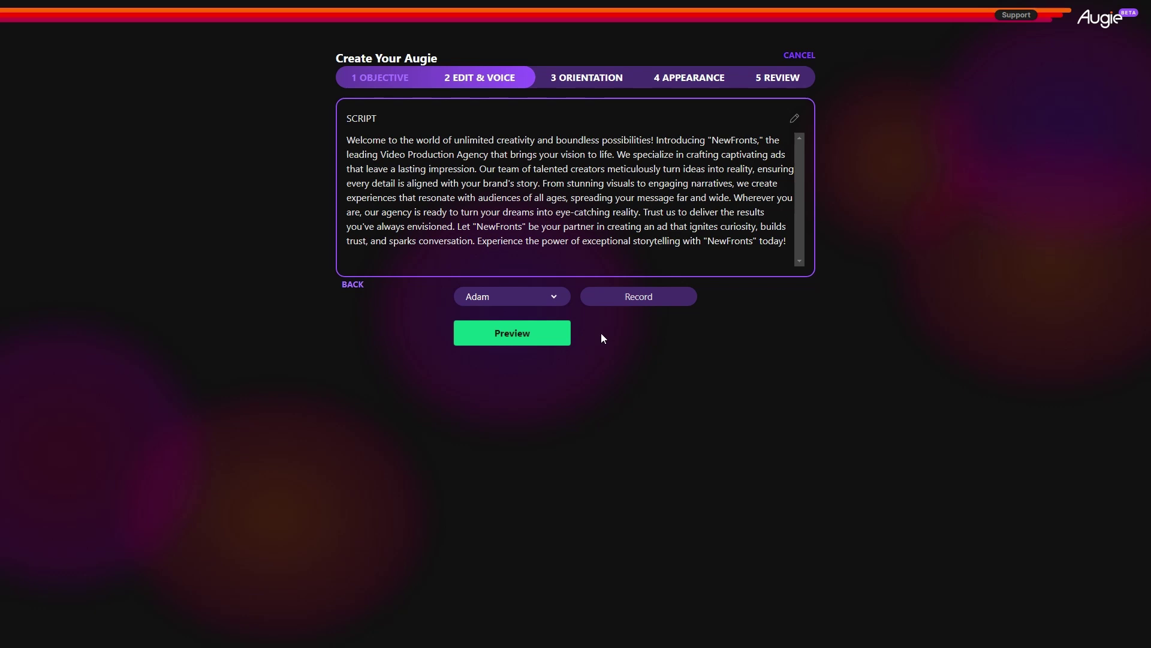
pyautogui.click(553, 299)
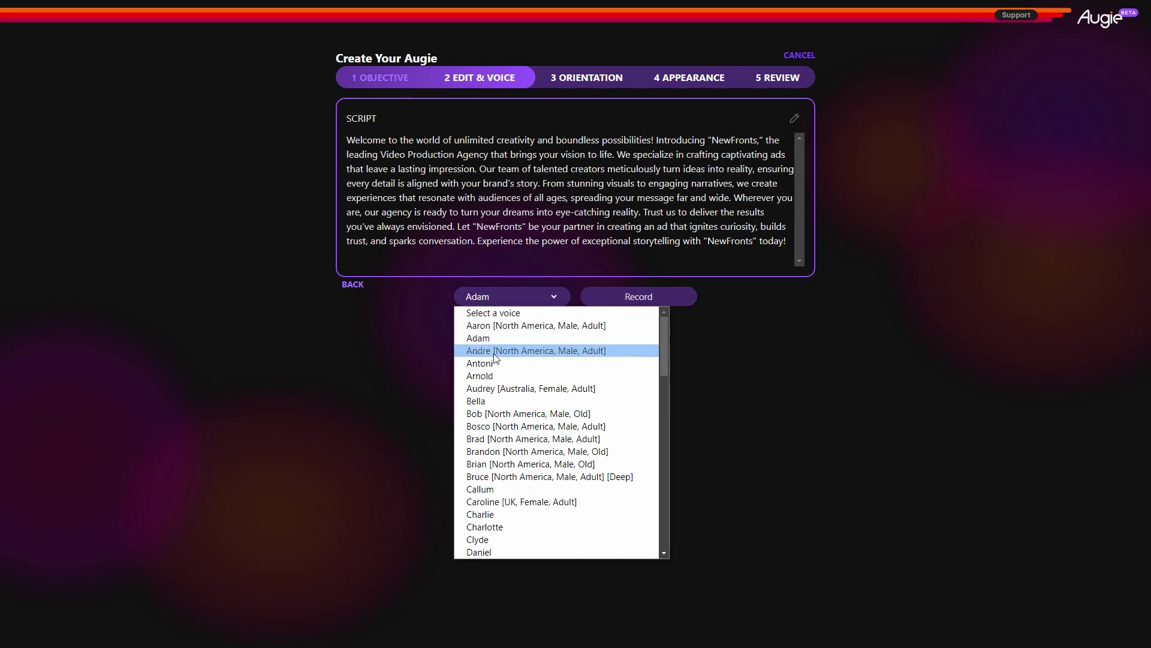
pyautogui.click(485, 376)
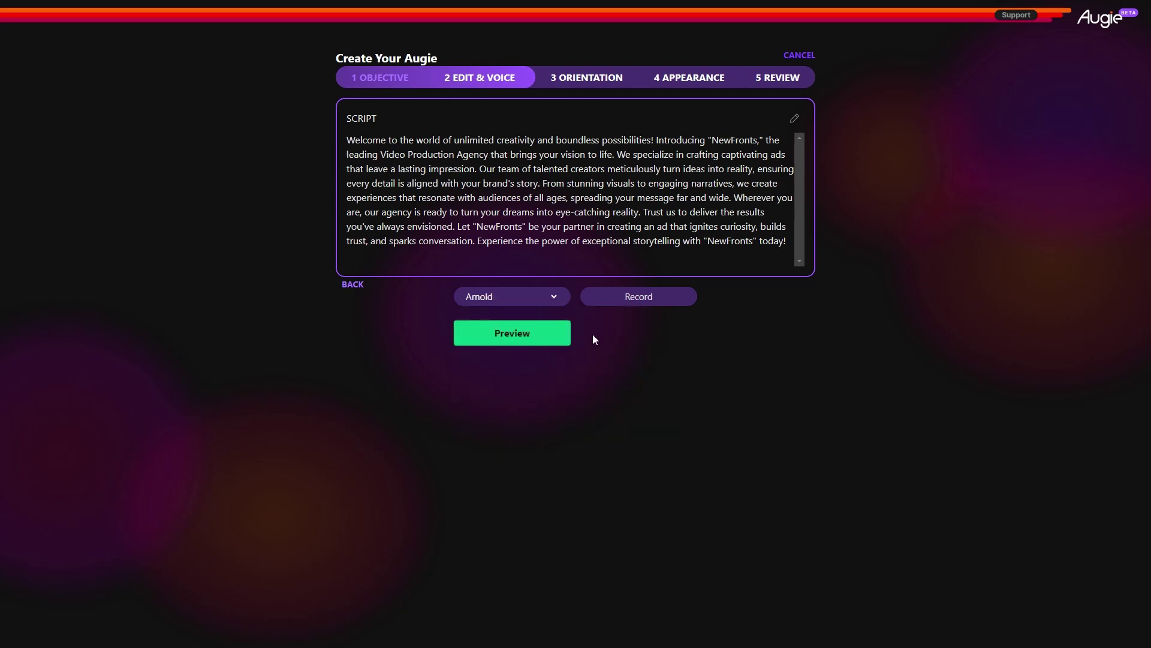
pyautogui.click(554, 301)
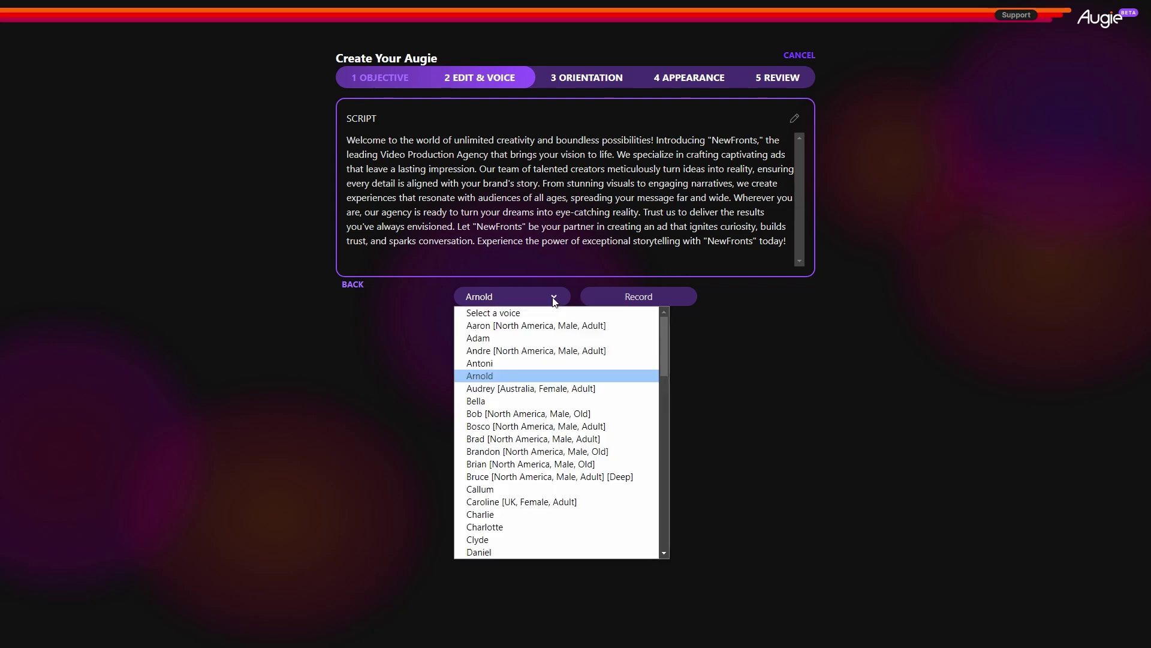
pyautogui.click(497, 411)
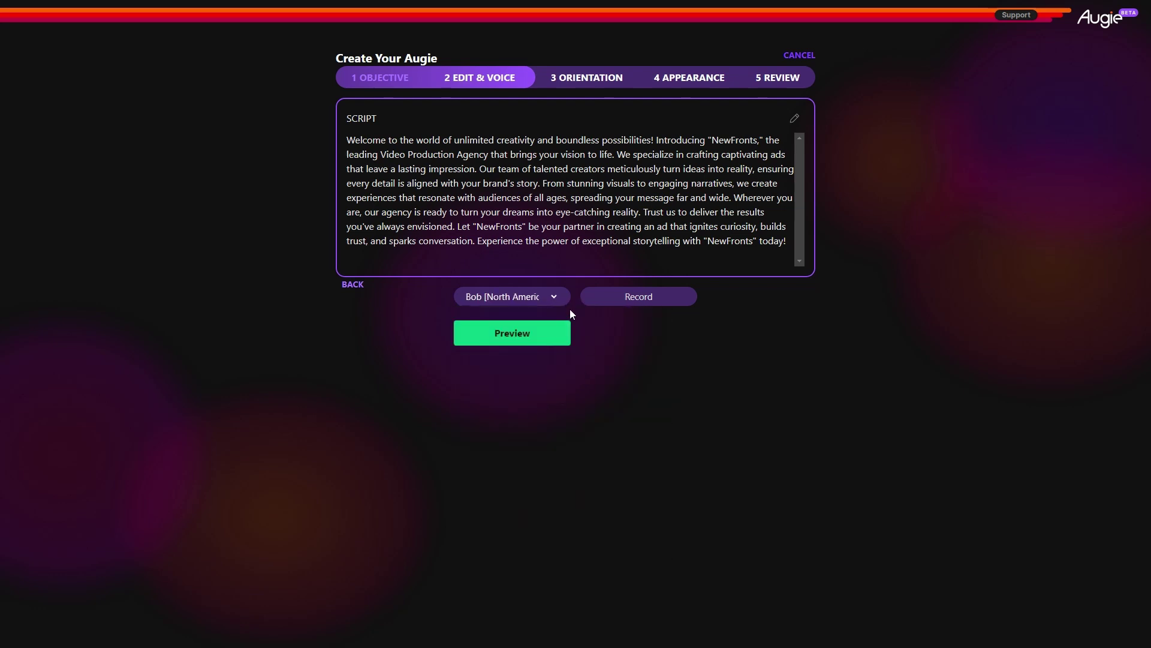
pyautogui.click(555, 298)
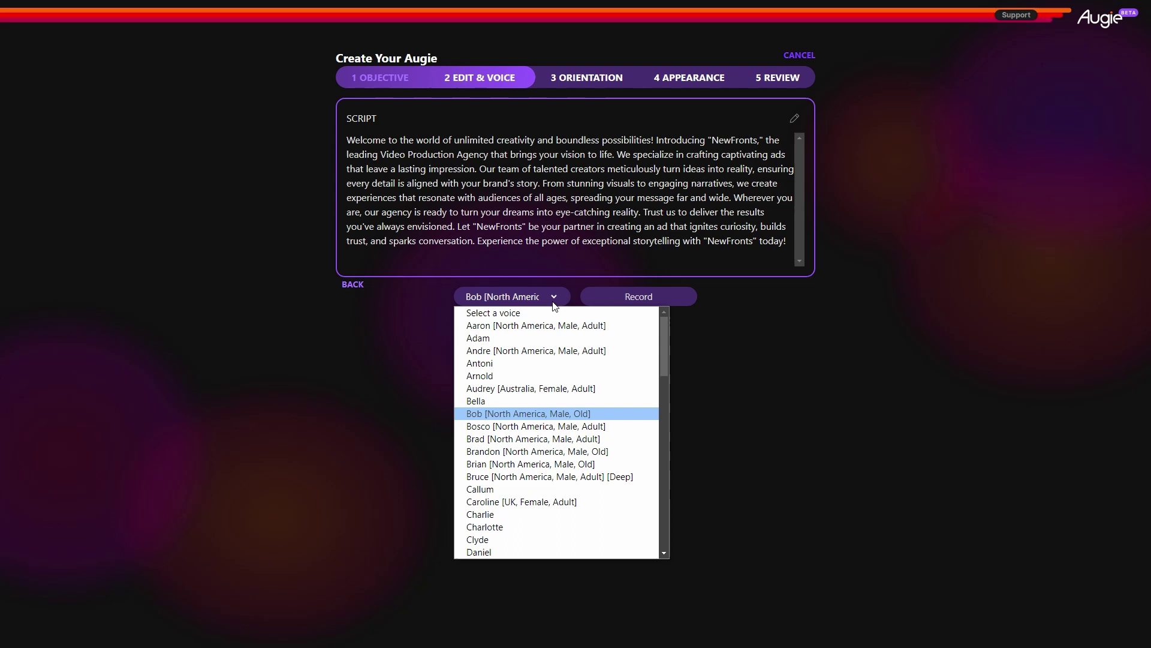
pyautogui.click(484, 400)
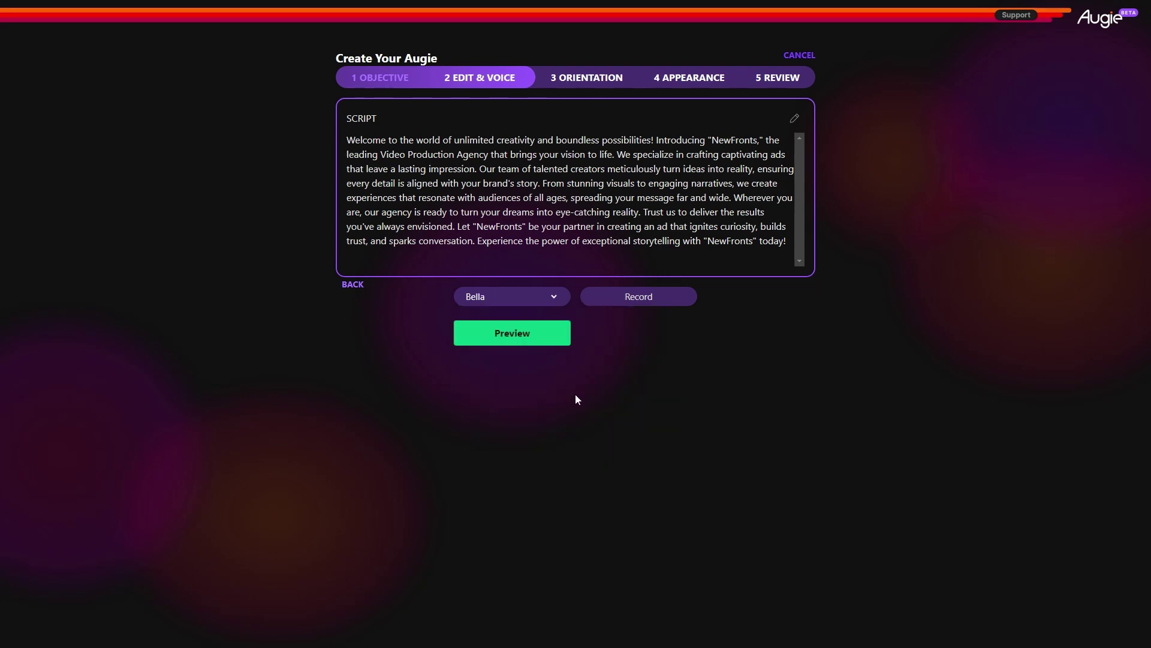
# Try Brad, Bruce, Clyde and Daniel, settling on Caroline [UK, Female, Adult]
pyautogui.click(556, 296)
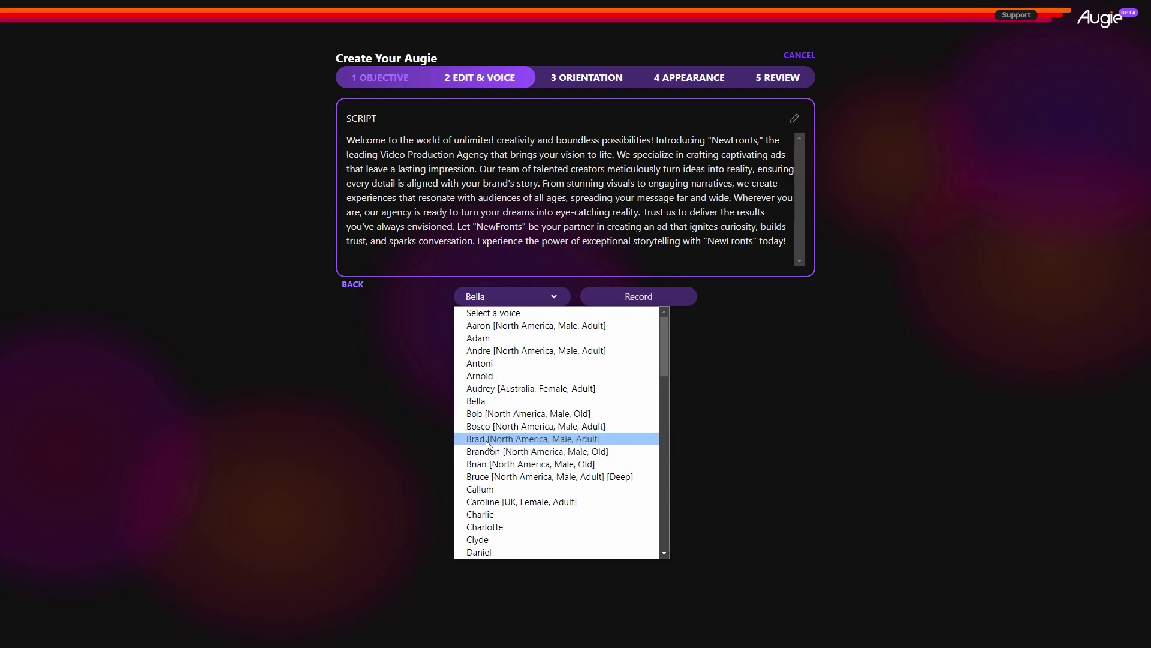
pyautogui.click(486, 439)
pyautogui.click(556, 295)
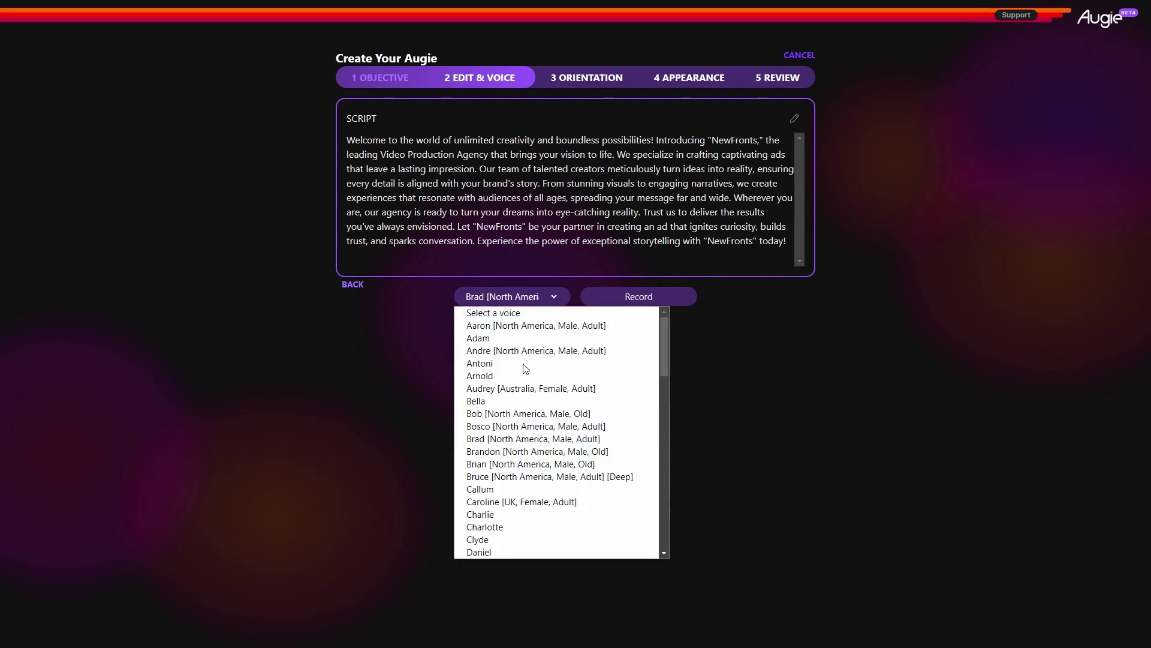
pyautogui.click(498, 476)
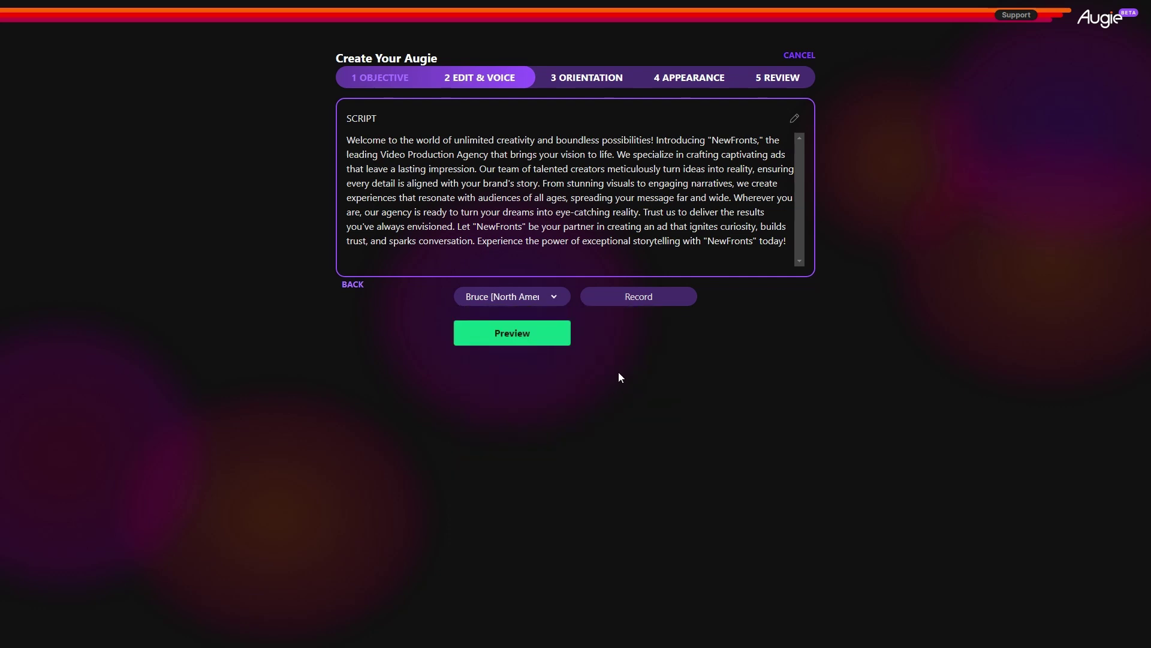
pyautogui.click(567, 305)
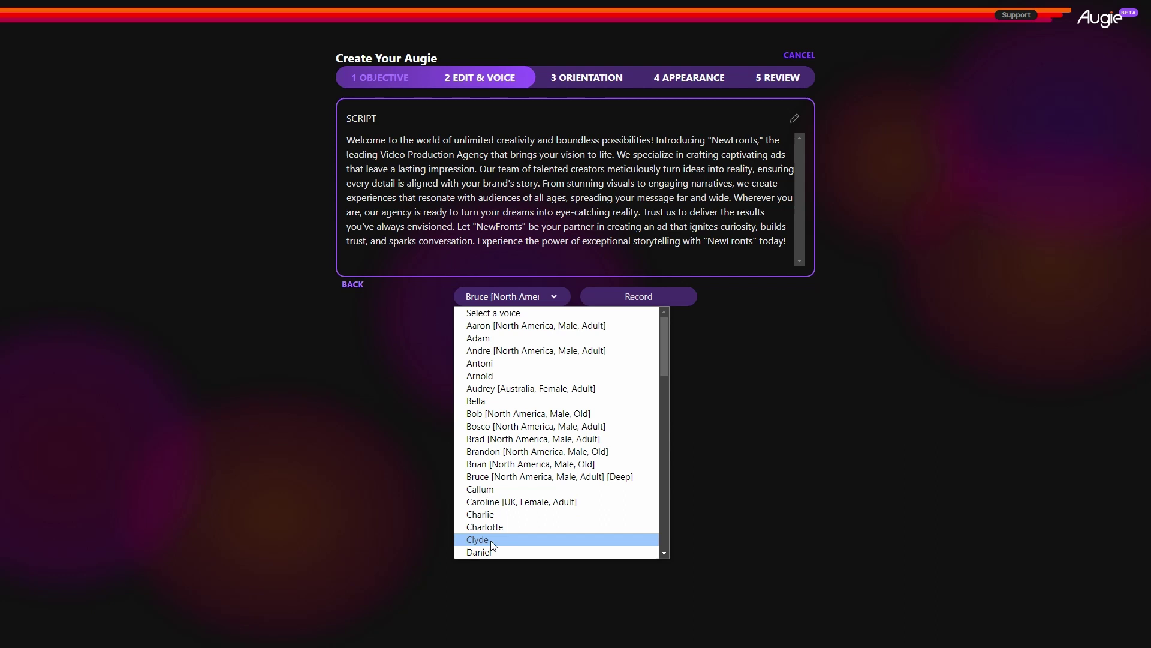
pyautogui.click(490, 541)
pyautogui.click(554, 296)
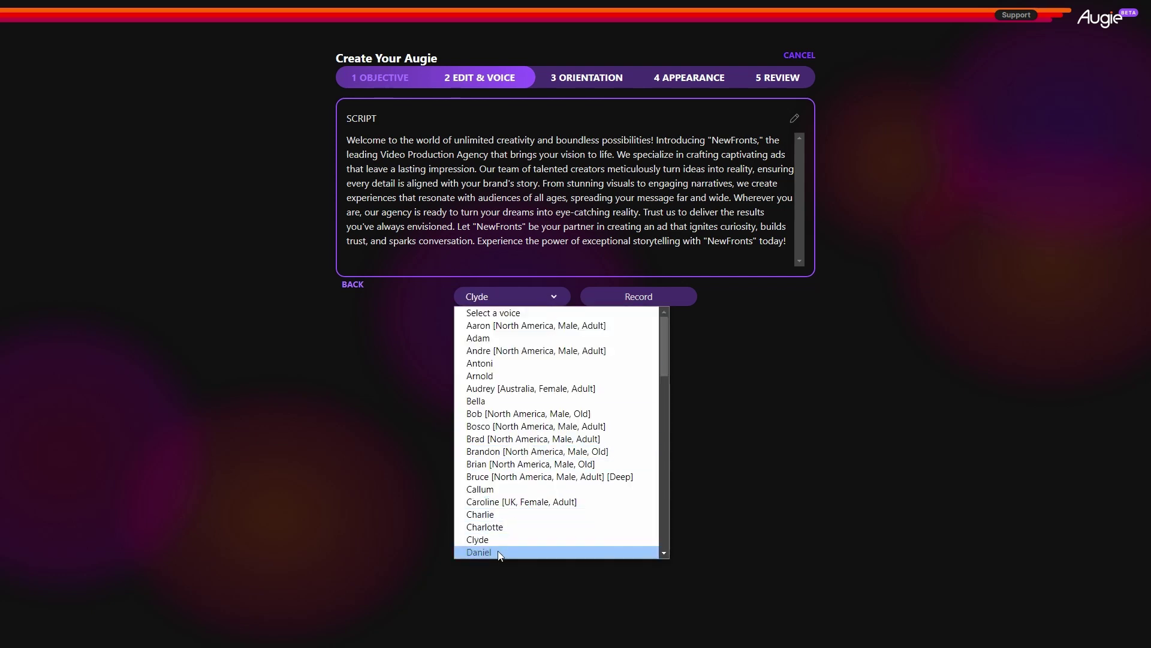
pyautogui.click(499, 552)
pyautogui.click(556, 300)
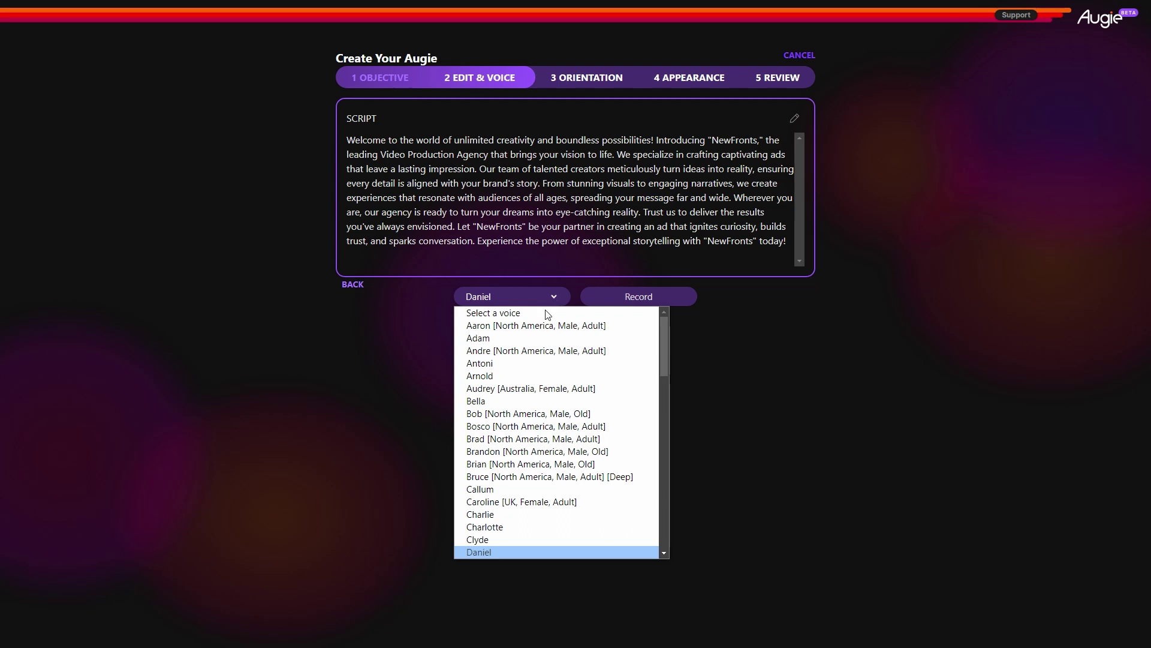
pyautogui.click(500, 502)
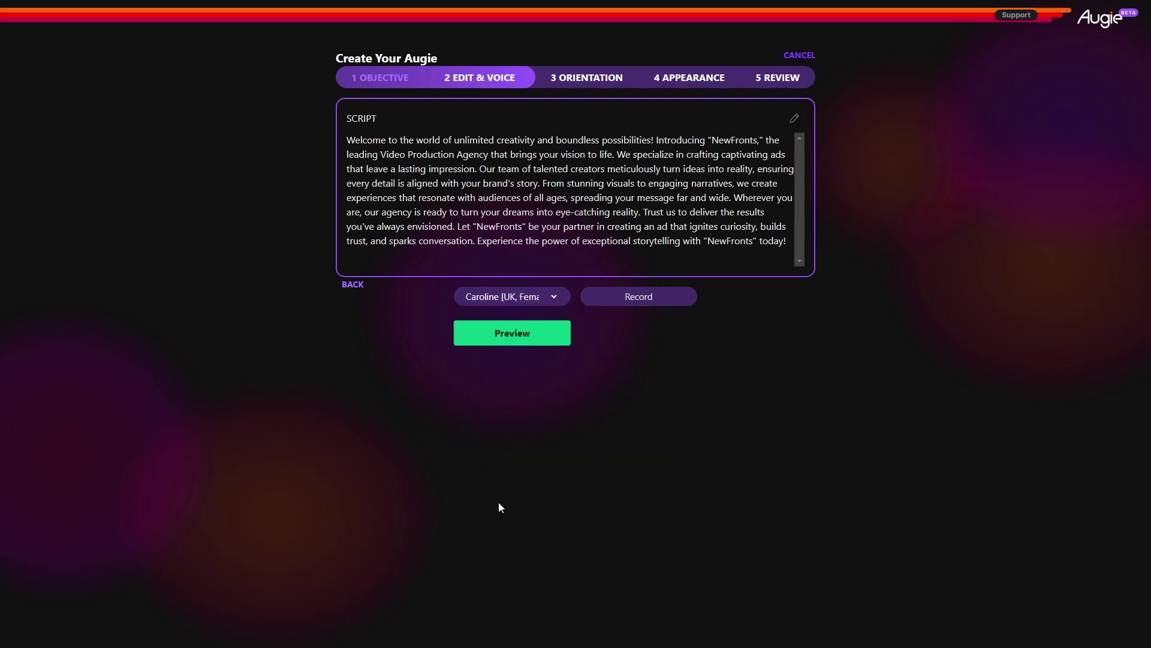
pyautogui.click(552, 298)
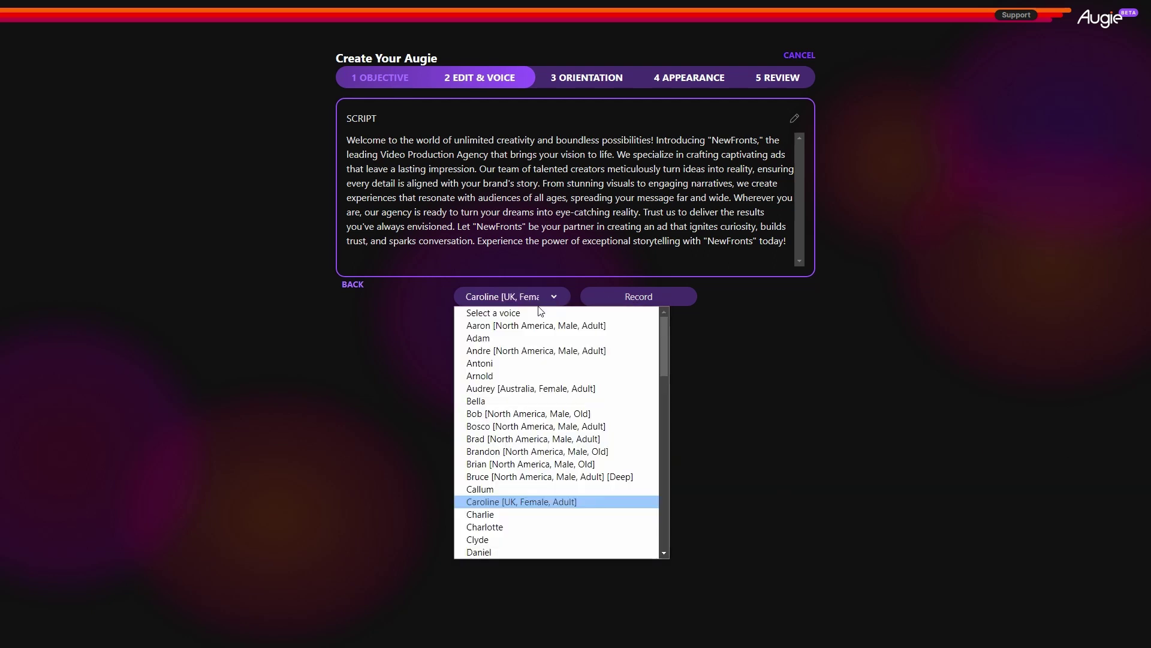
# Switch the narrator to Adam, generate the 0:48 narration preview, and pause playback
pyautogui.click(489, 338)
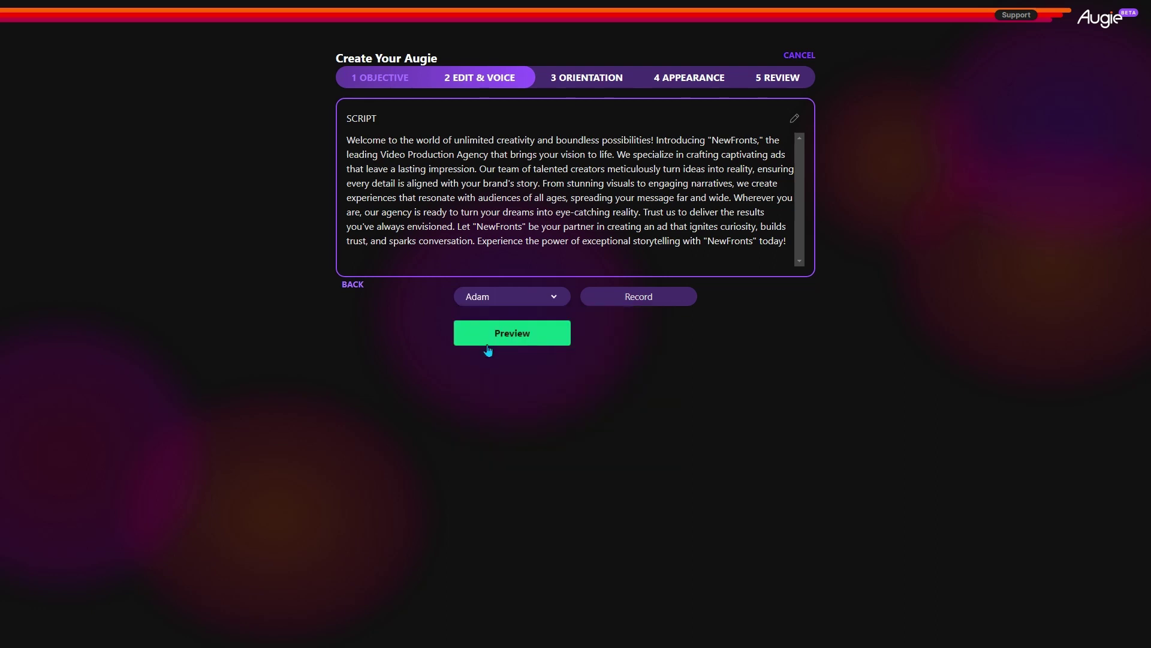
pyautogui.click(530, 340)
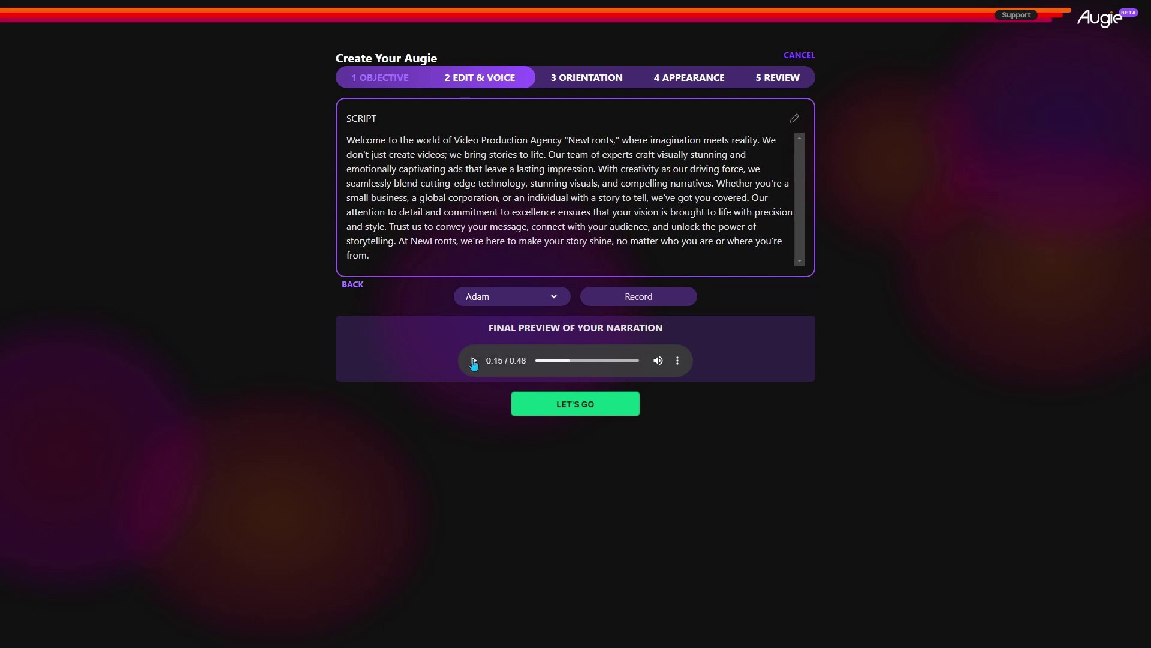
pyautogui.click(474, 361)
# Keep the video in landscape orientation after briefly trying portrait
pyautogui.click(592, 411)
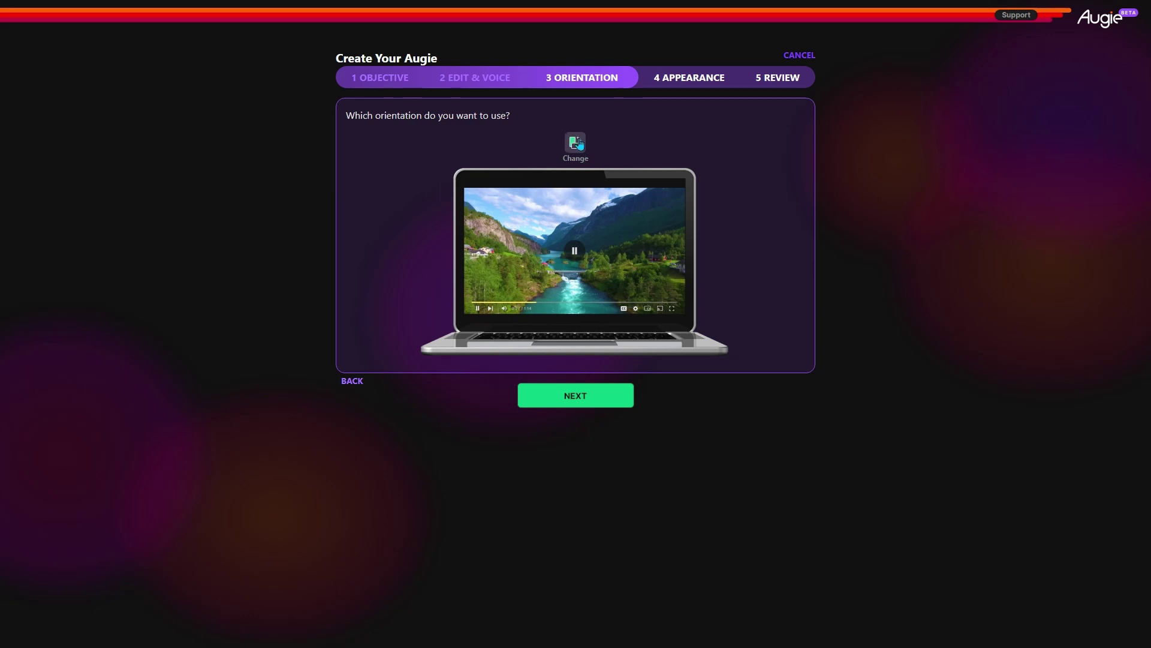
pyautogui.click(577, 143)
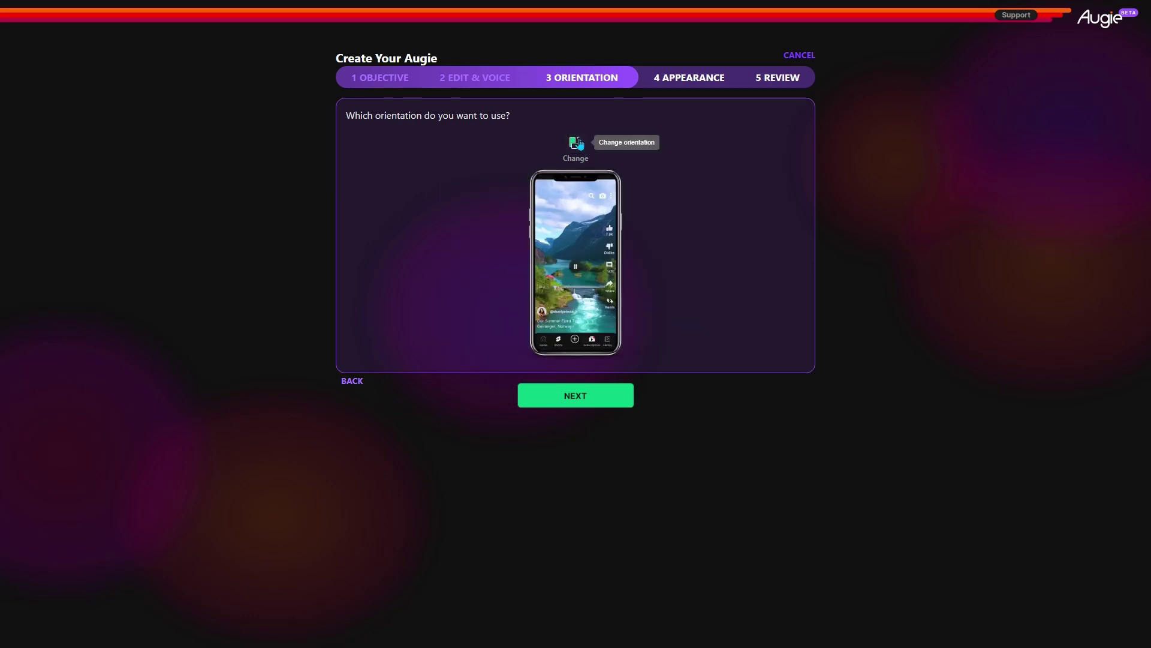
pyautogui.click(580, 144)
# Limit media to stock clips and images with keyword 'Video Production Agency' and confirm the audio
pyautogui.click(575, 396)
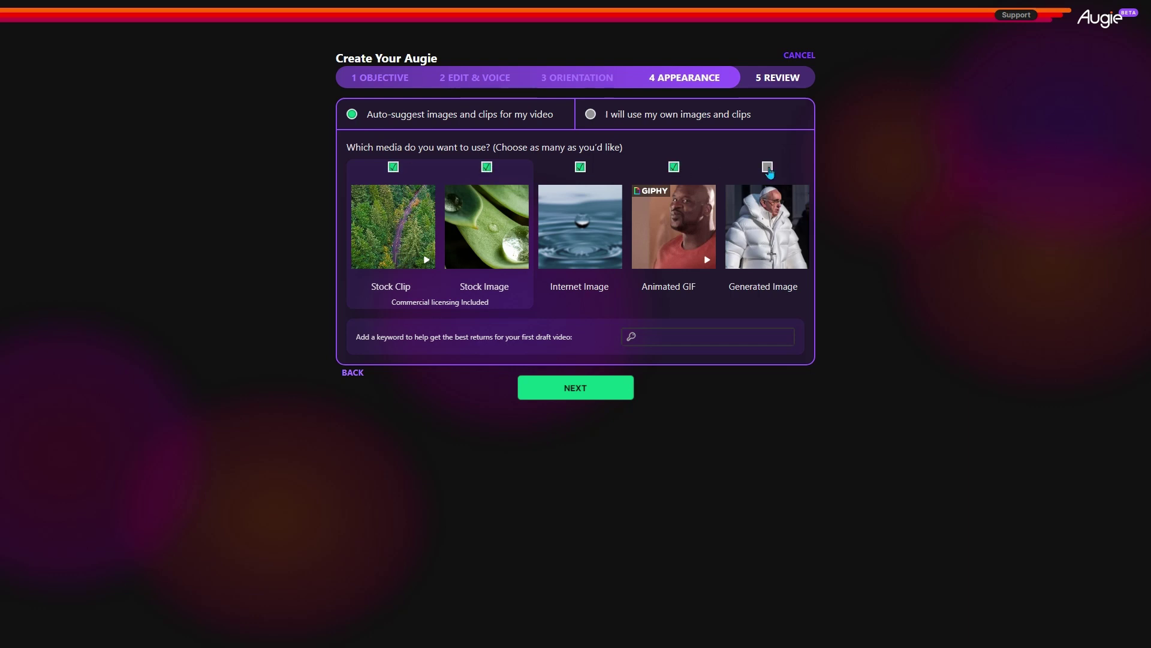
pyautogui.click(580, 168)
pyautogui.click(630, 334)
pyautogui.write('Video')
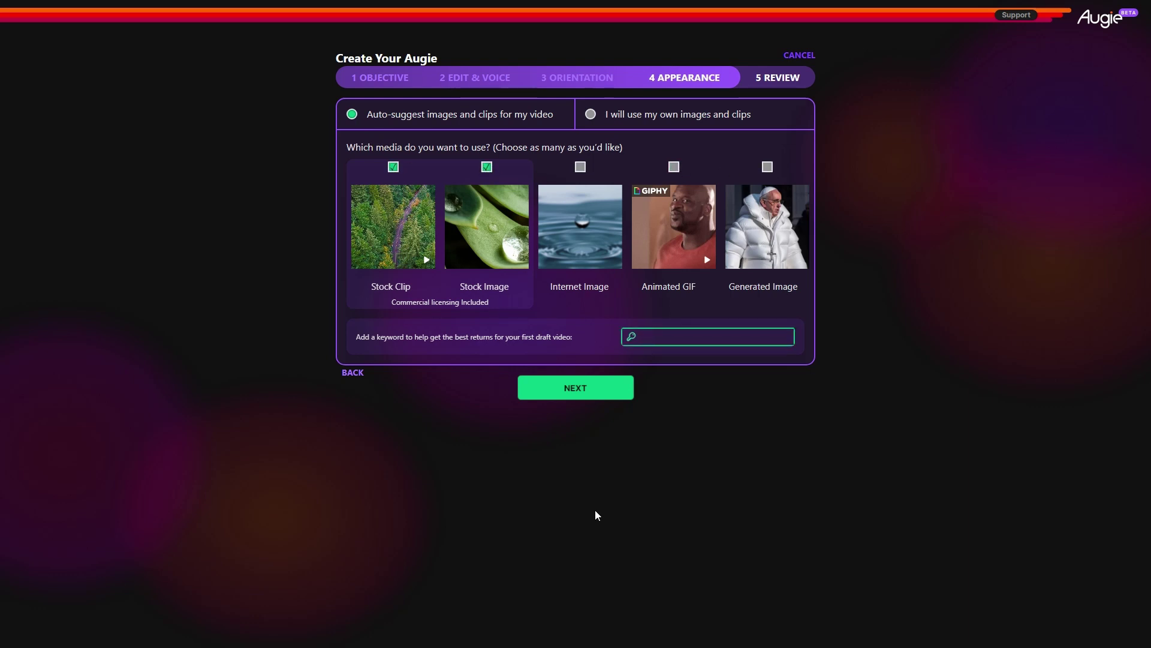
pyautogui.write(' Production Agency')
pyautogui.click(581, 391)
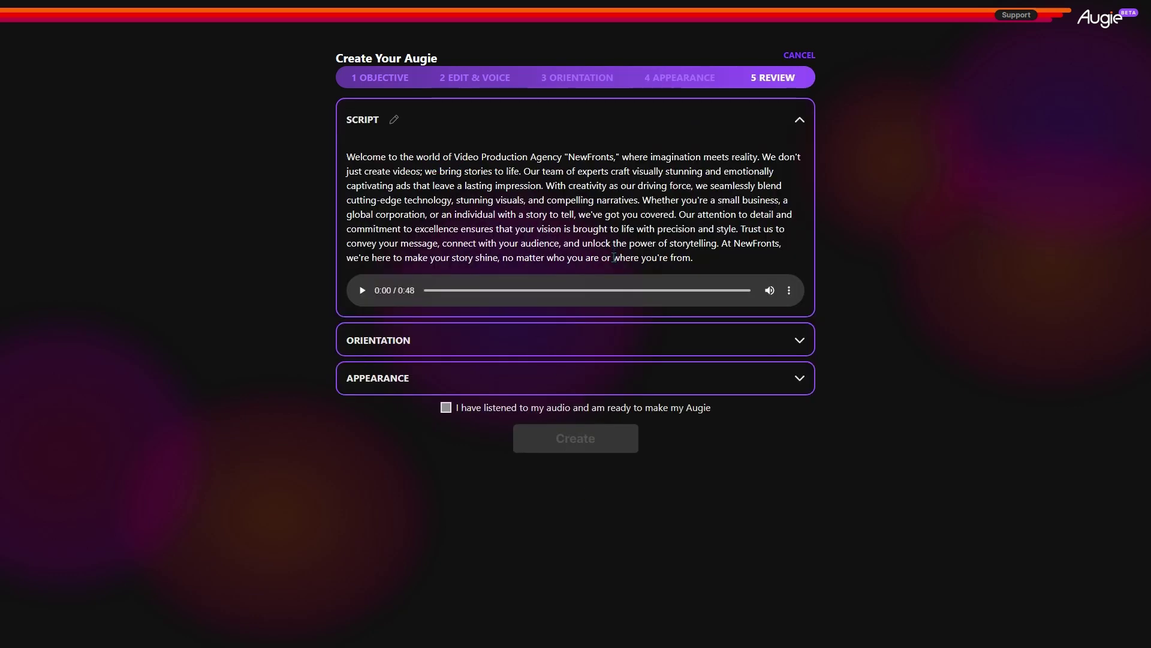
pyautogui.click(445, 407)
# Create the video and open New Augie_08-30-2023's 0:57 rough cut in the editor
pyautogui.click(602, 444)
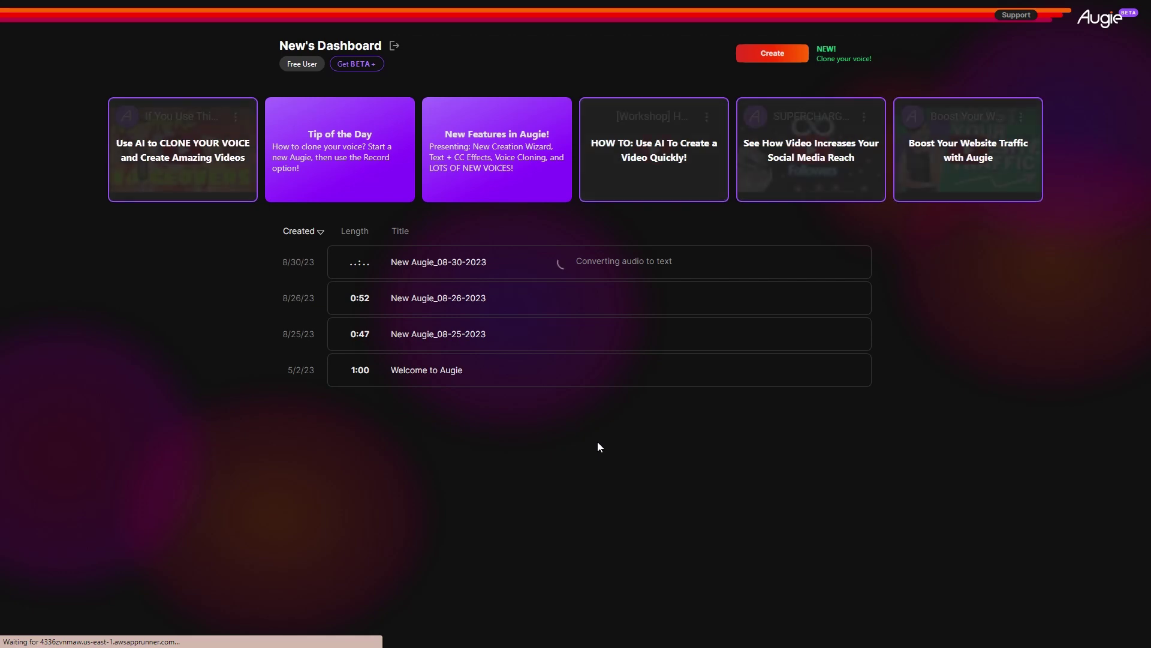
pyautogui.click(454, 267)
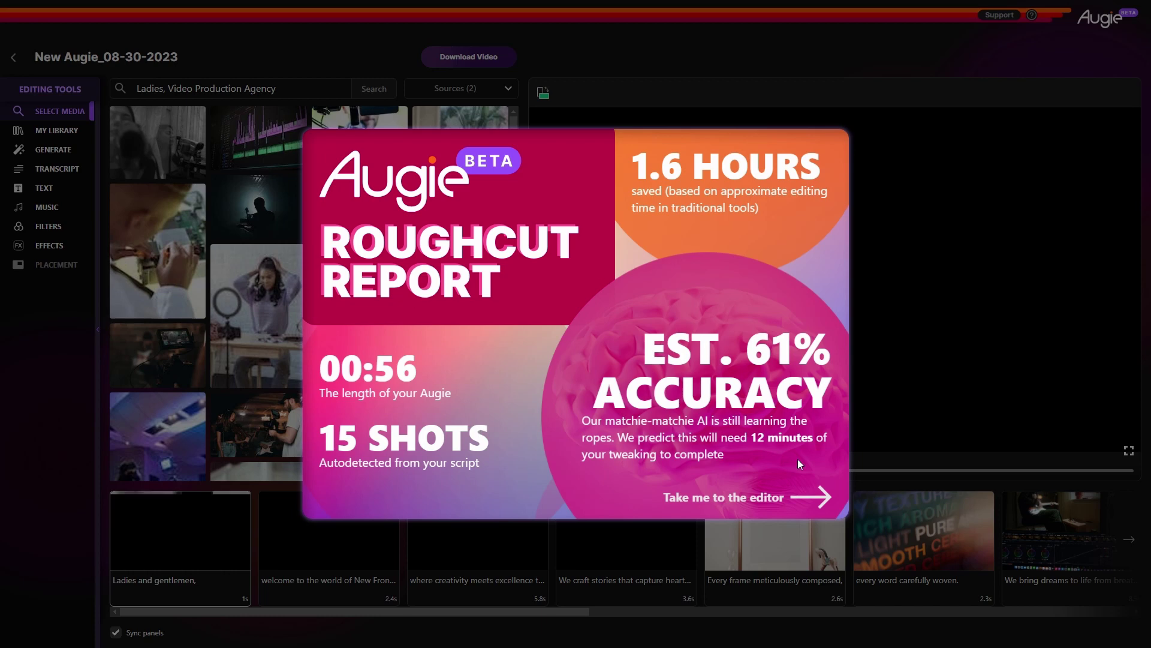
pyautogui.click(790, 498)
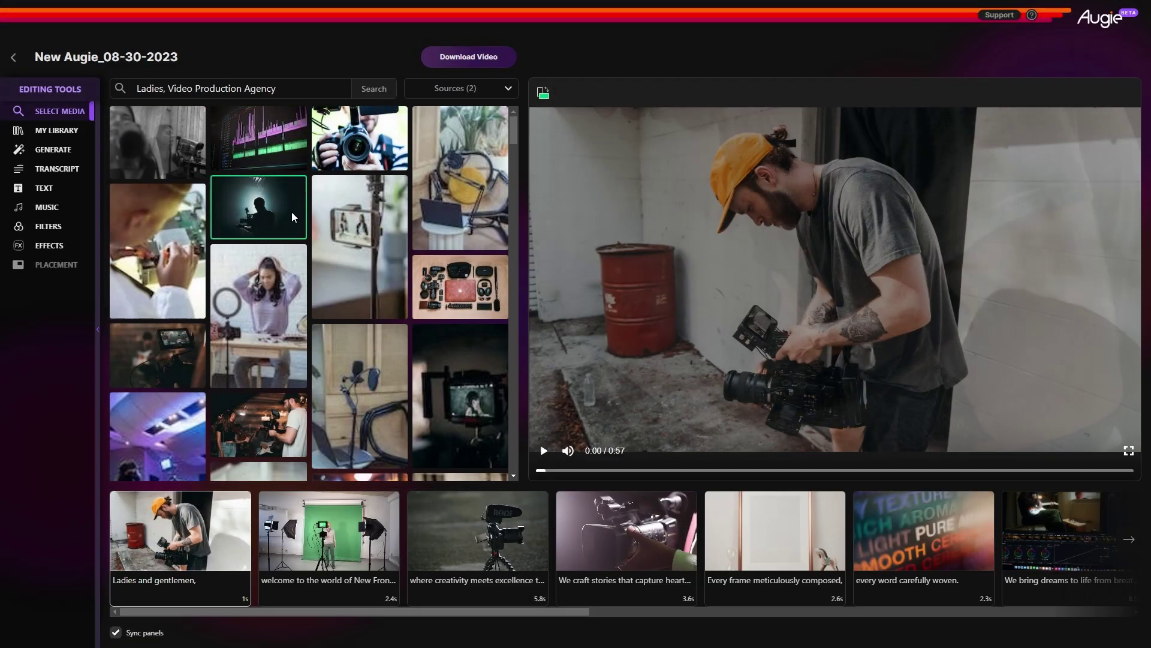
# Scroll the clip timeline to the final clips and back to the start
pyautogui.moveTo(594, 612); pyautogui.dragTo(723, 613)
pyautogui.click(1129, 539)
pyautogui.click(1130, 539)
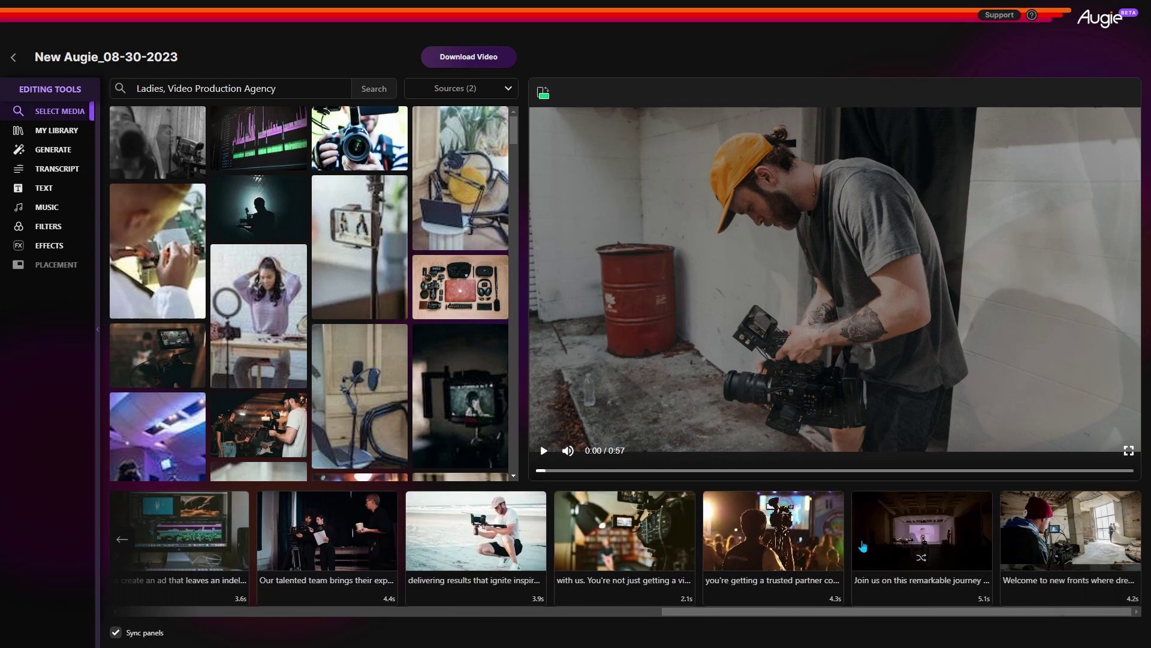
pyautogui.click(123, 539)
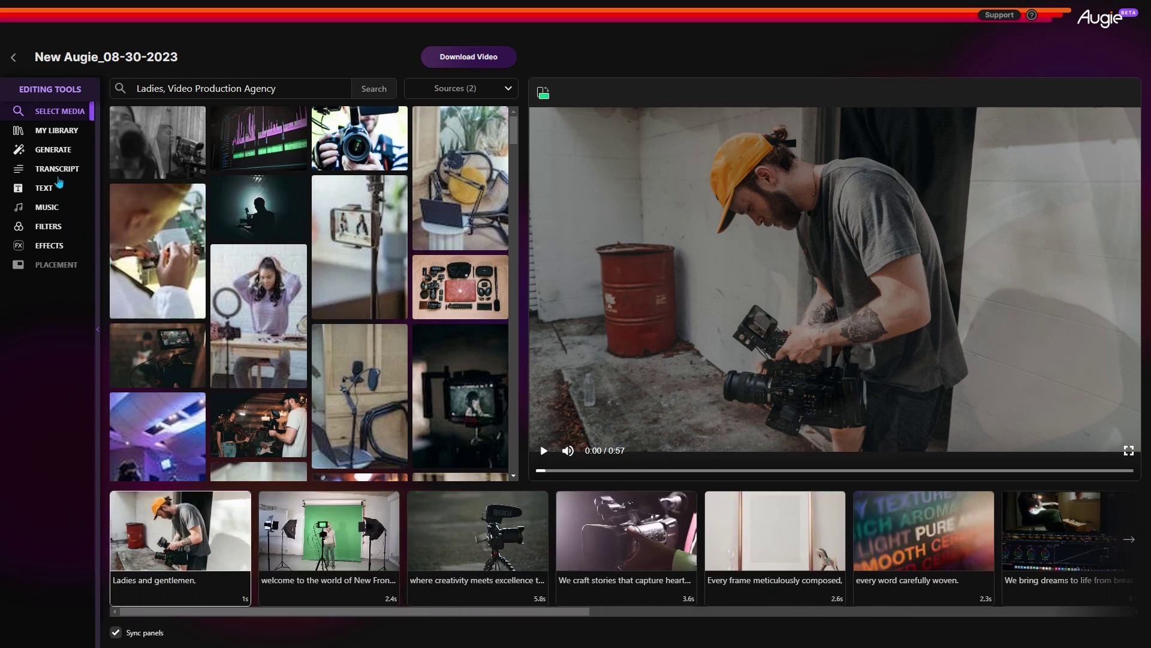
# Show the narration transcript and jump through its clips from 'Welcome to the world of New Fronts' onward
pyautogui.click(51, 171)
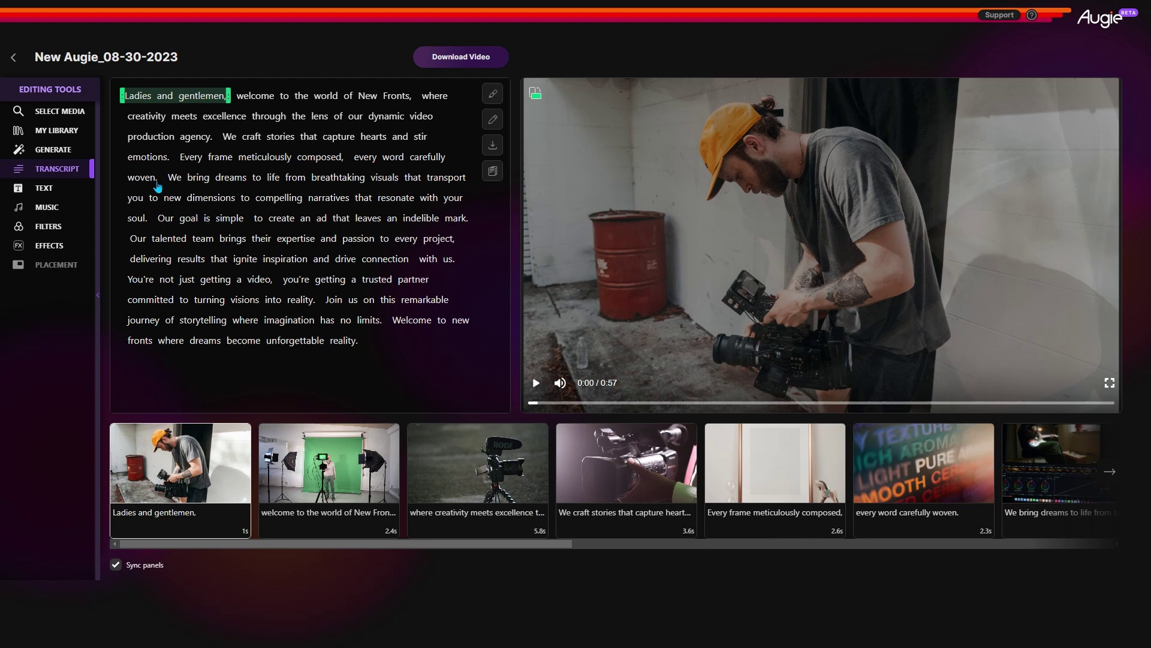
pyautogui.click(285, 99)
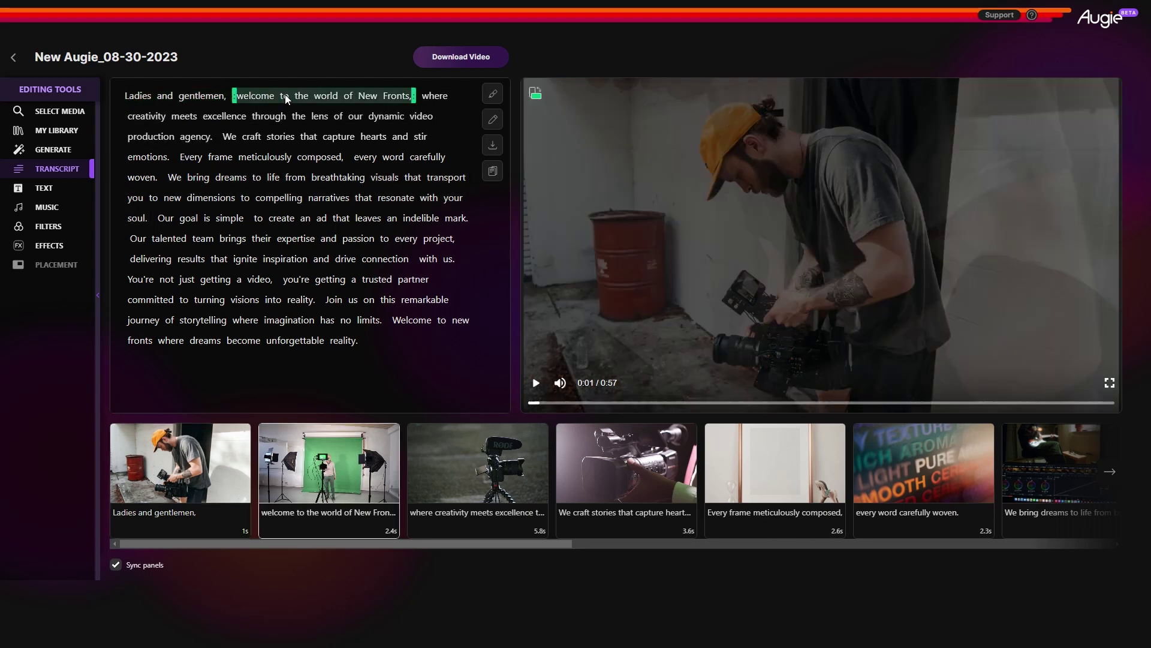
pyautogui.click(441, 99)
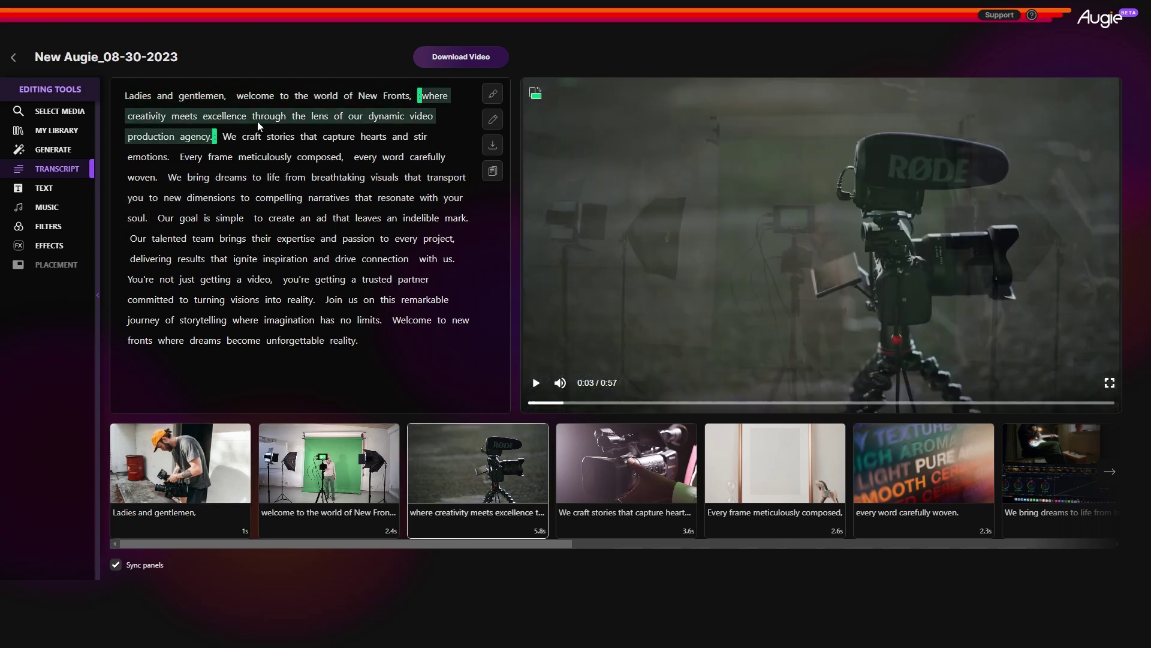
pyautogui.click(282, 141)
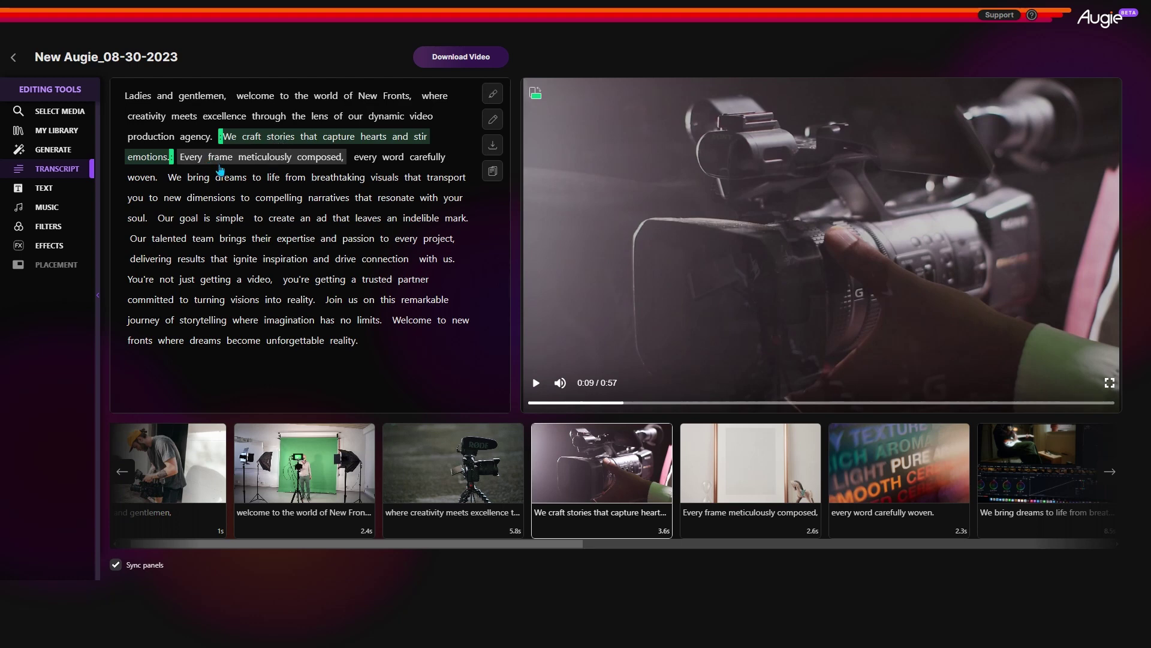
pyautogui.click(250, 162)
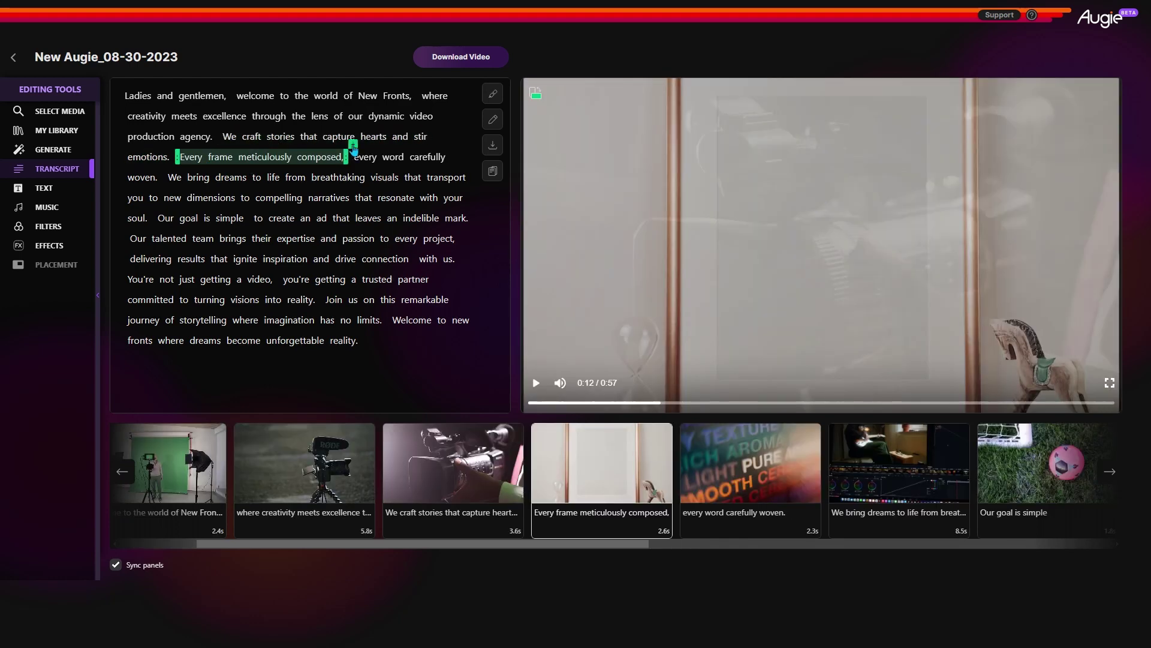
pyautogui.moveTo(354, 148)
pyautogui.mouseDown()
pyautogui.moveTo(431, 162)
pyautogui.moveTo(348, 160)
pyautogui.mouseUp()
pyautogui.moveTo(193, 162); pyautogui.dragTo(354, 164)
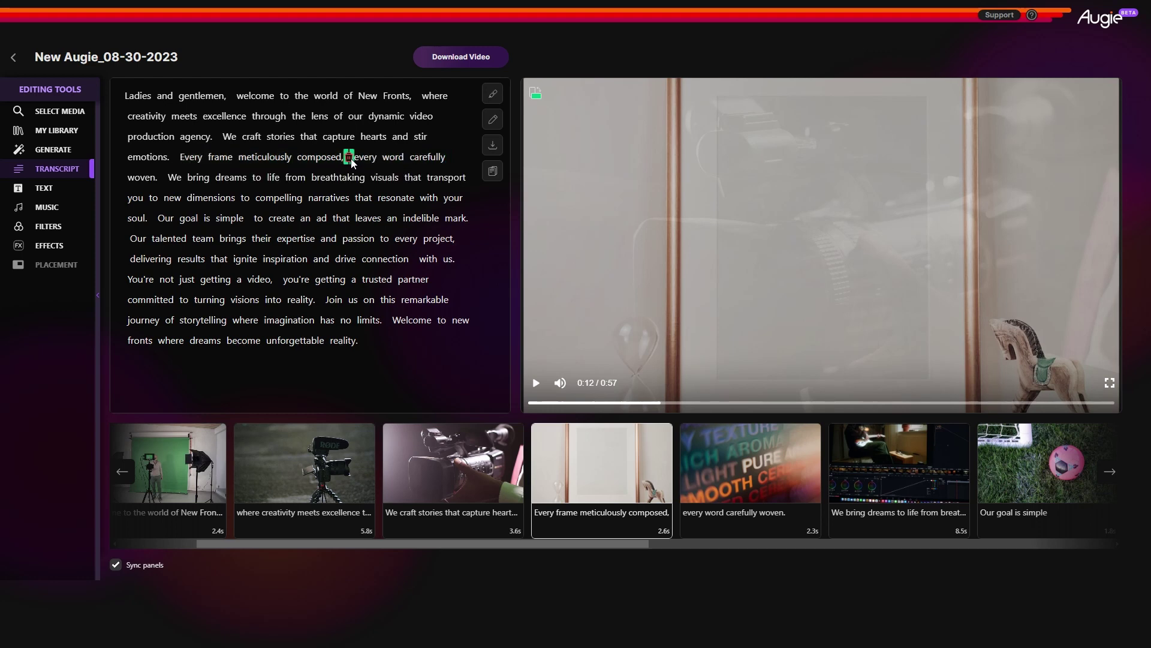
# Replace the 'Ladies and gentlemen.' shot with a different footage match
pyautogui.click(183, 479)
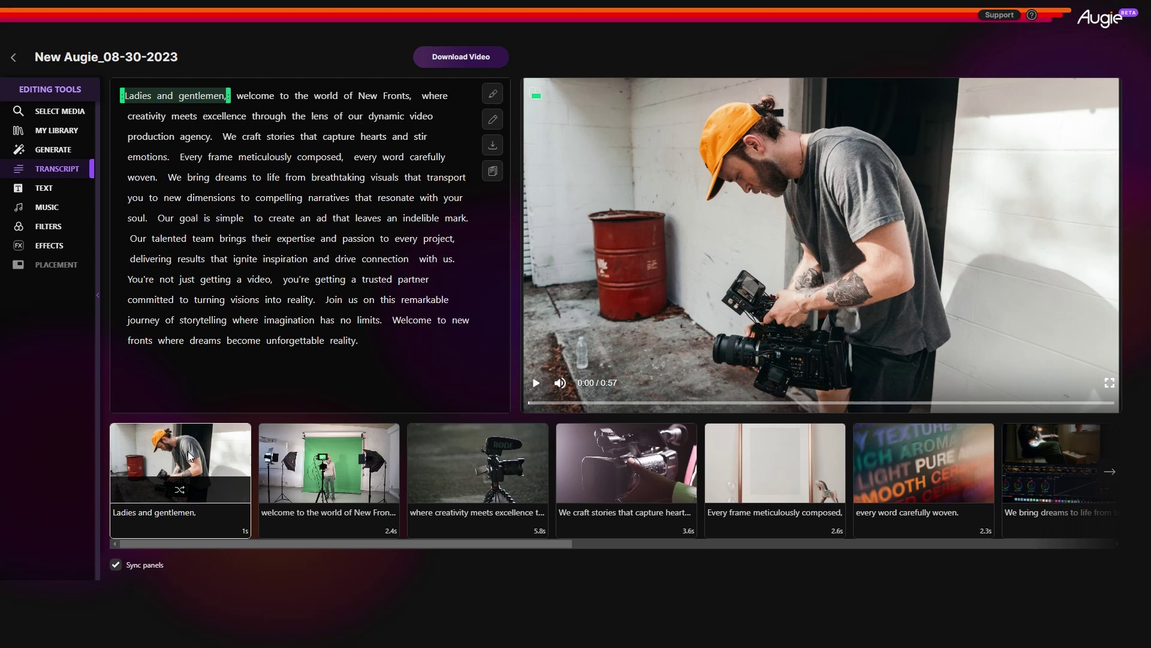
pyautogui.click(180, 493)
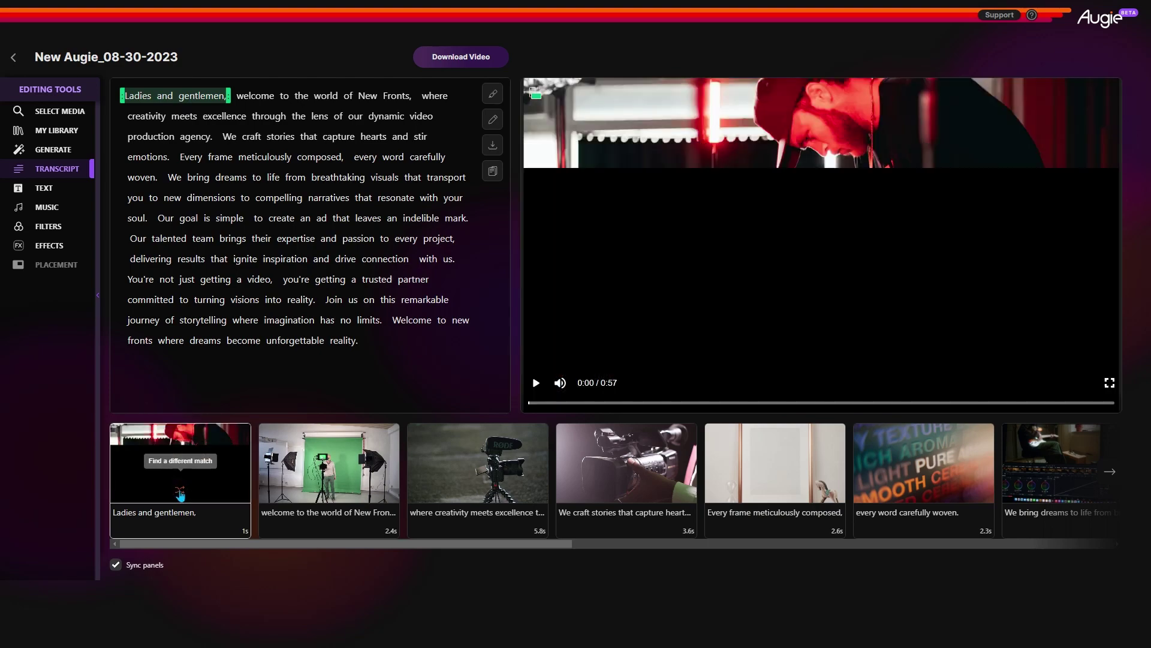
pyautogui.click(53, 111)
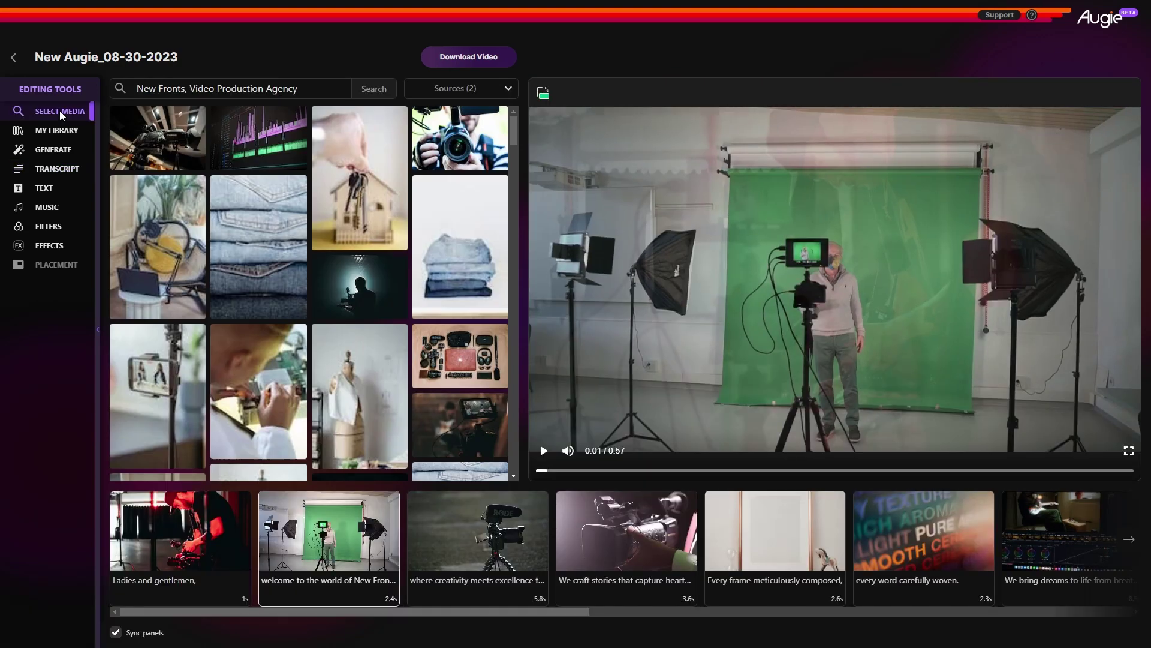
# Search stock media for 'Video Production Agency' and use the camera-crew footage for the second shot
pyautogui.click(196, 85)
pyautogui.moveTo(196, 85); pyautogui.dragTo(106, 91)
pyautogui.press('BackSpace')
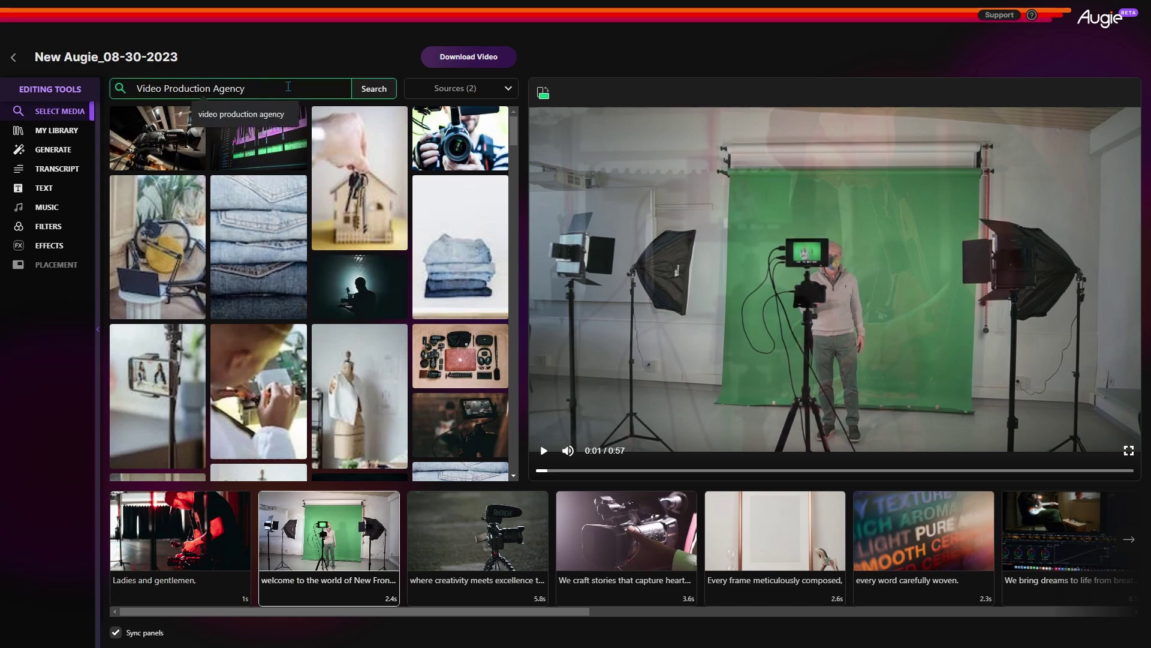
pyautogui.press('Return')
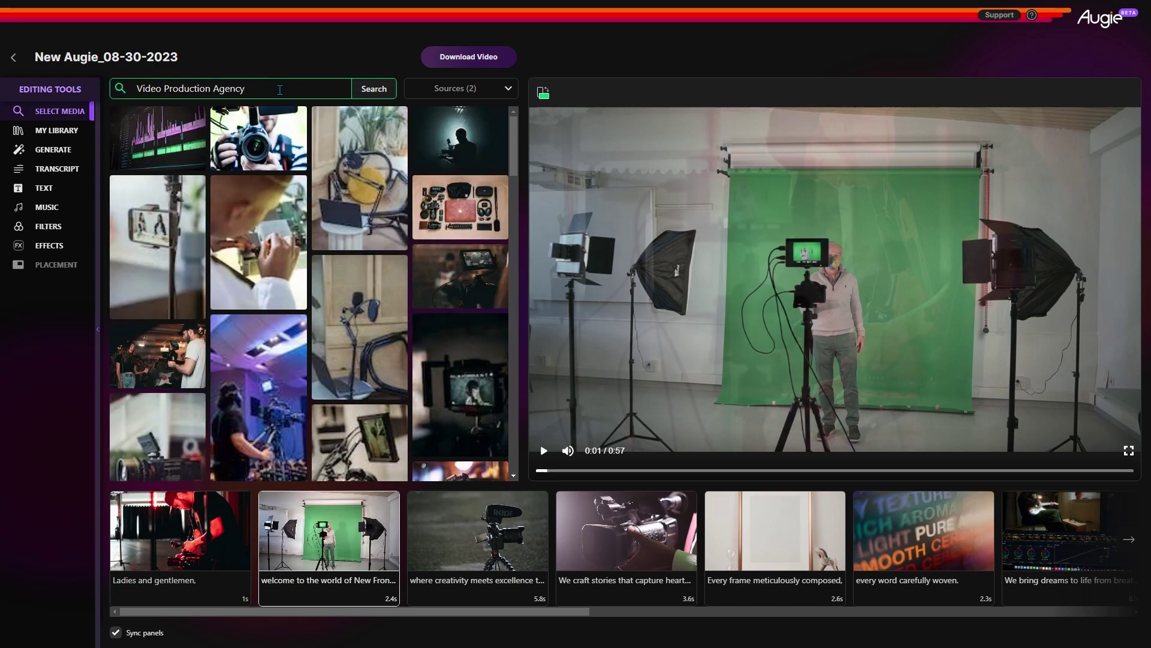
pyautogui.scroll(-2, 150, 243)
pyautogui.click(150, 243)
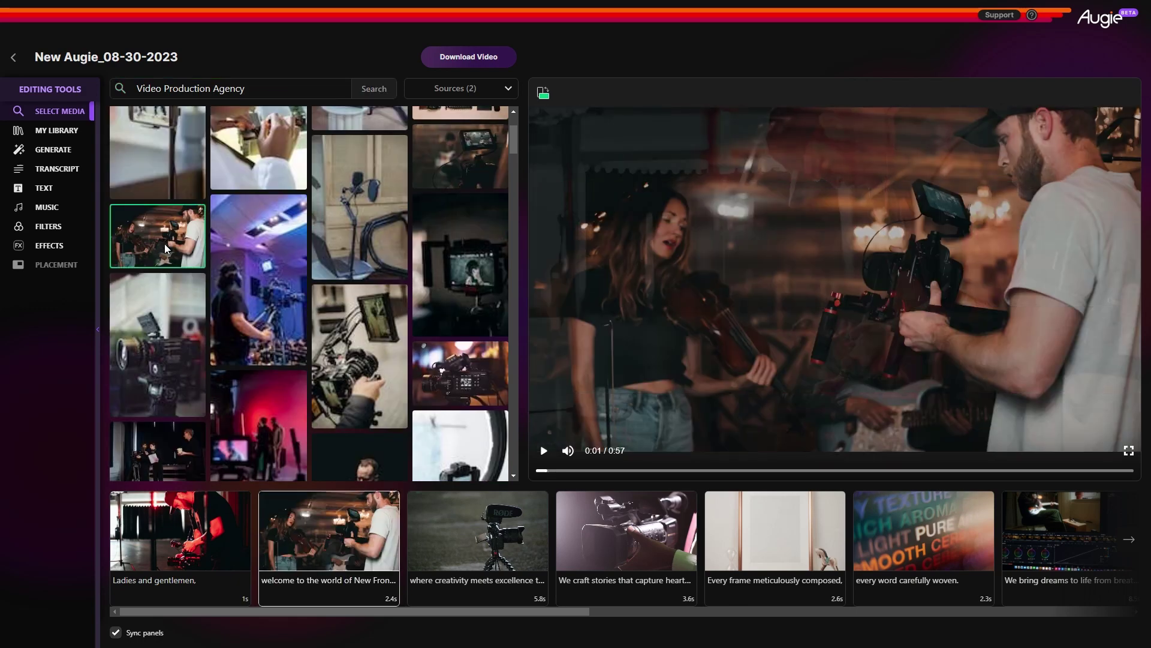
pyautogui.click(491, 517)
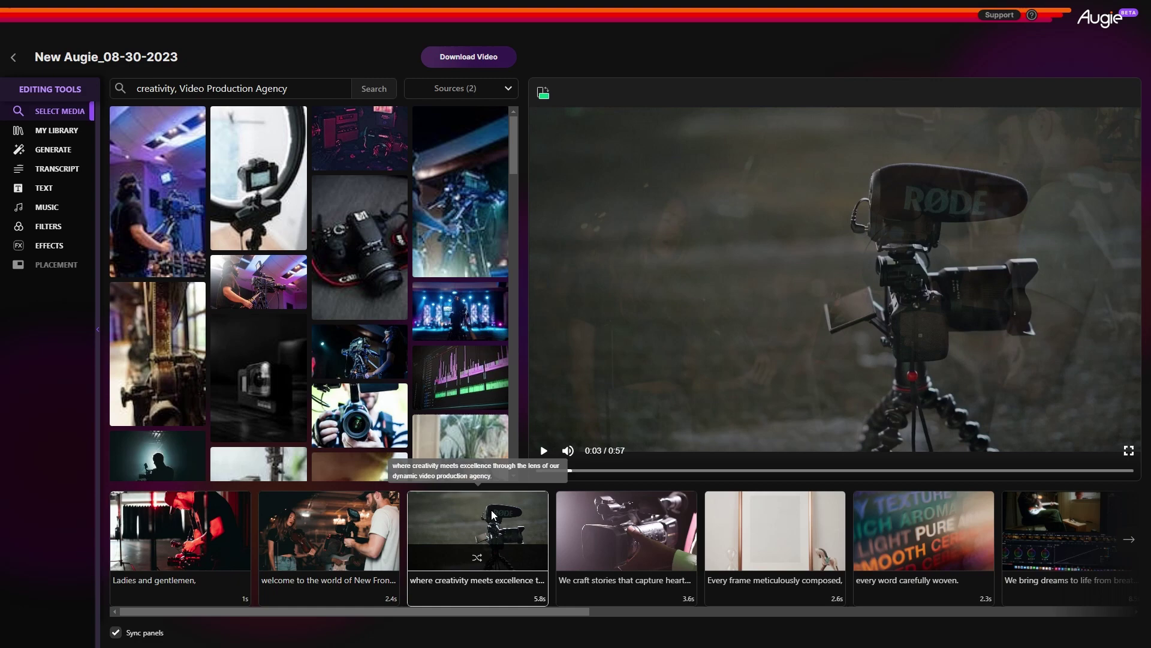
# Browse My Library, the computer upload option and AI image generation for the third shot
pyautogui.click(56, 133)
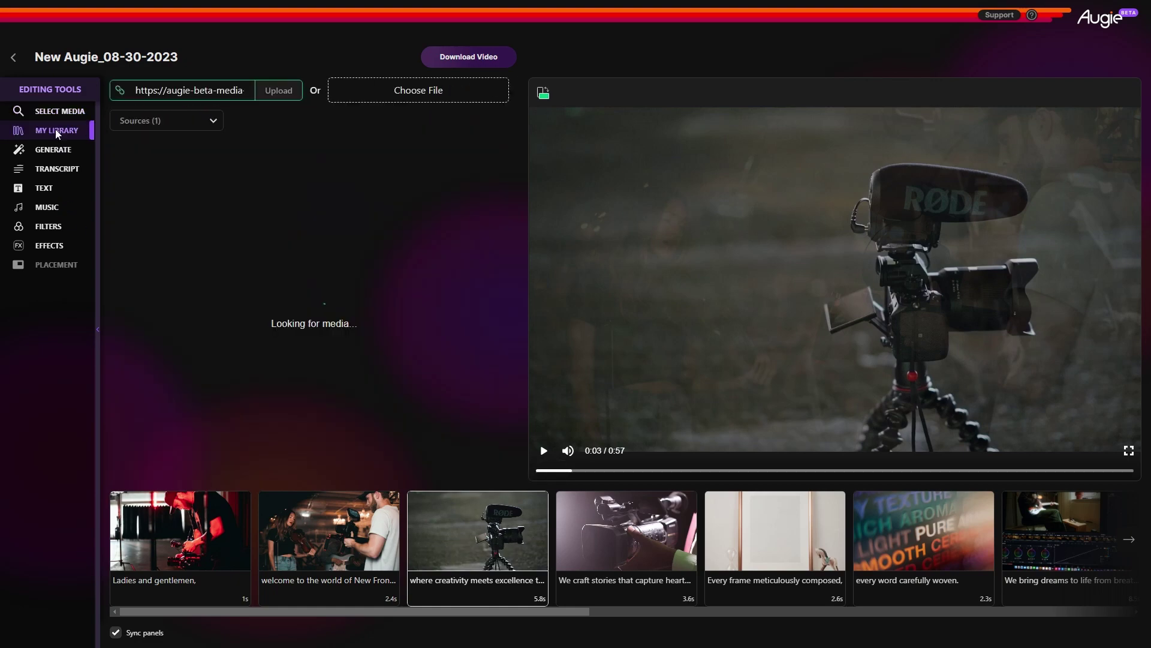
pyautogui.click(416, 91)
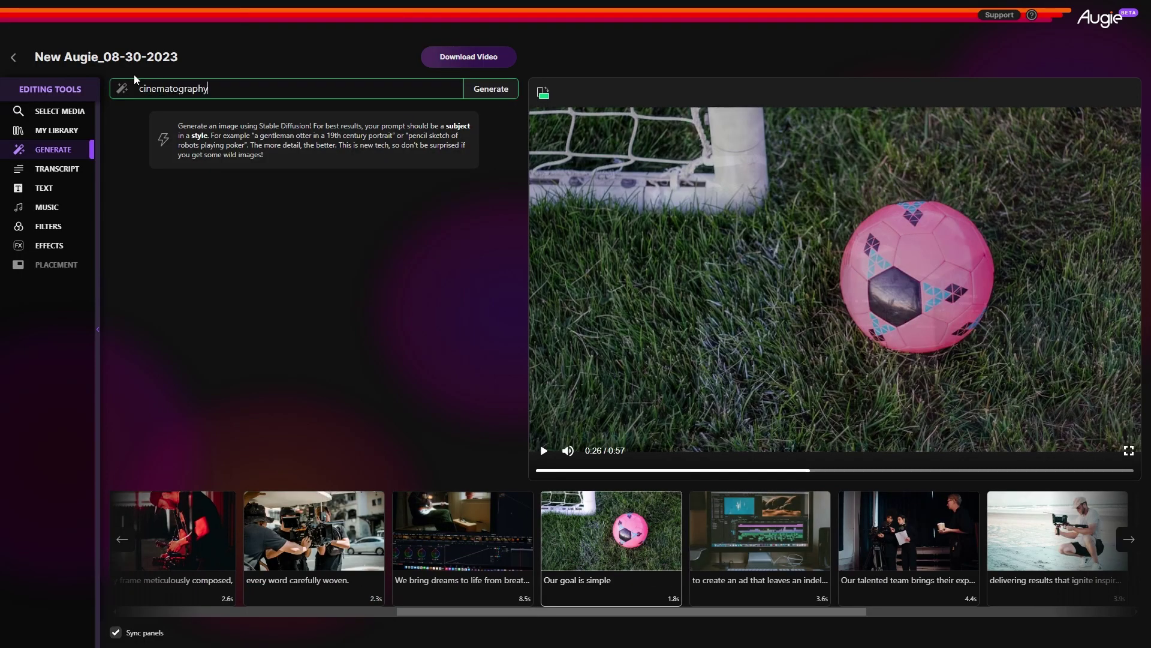
pyautogui.click(484, 90)
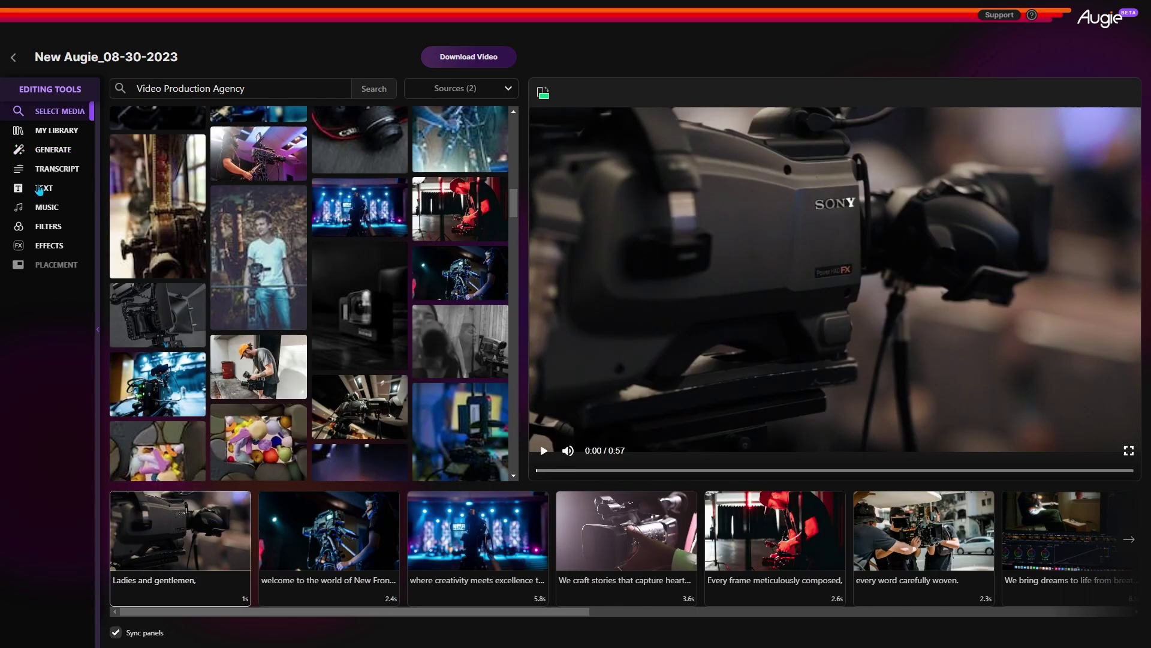
# Fix the 'Gentlemene' typo and set the title to Verdana at size 60
pyautogui.click(44, 189)
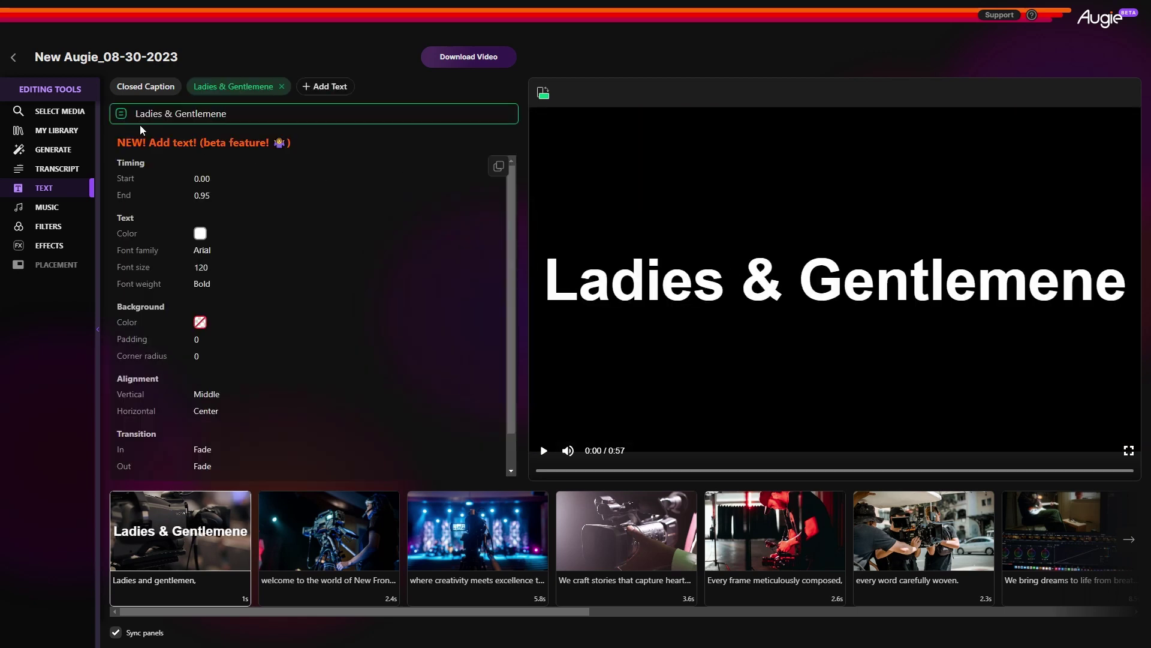
pyautogui.press('BackSpace')
pyautogui.click(199, 233)
pyautogui.click(203, 255)
pyautogui.click(203, 251)
pyautogui.click(223, 331)
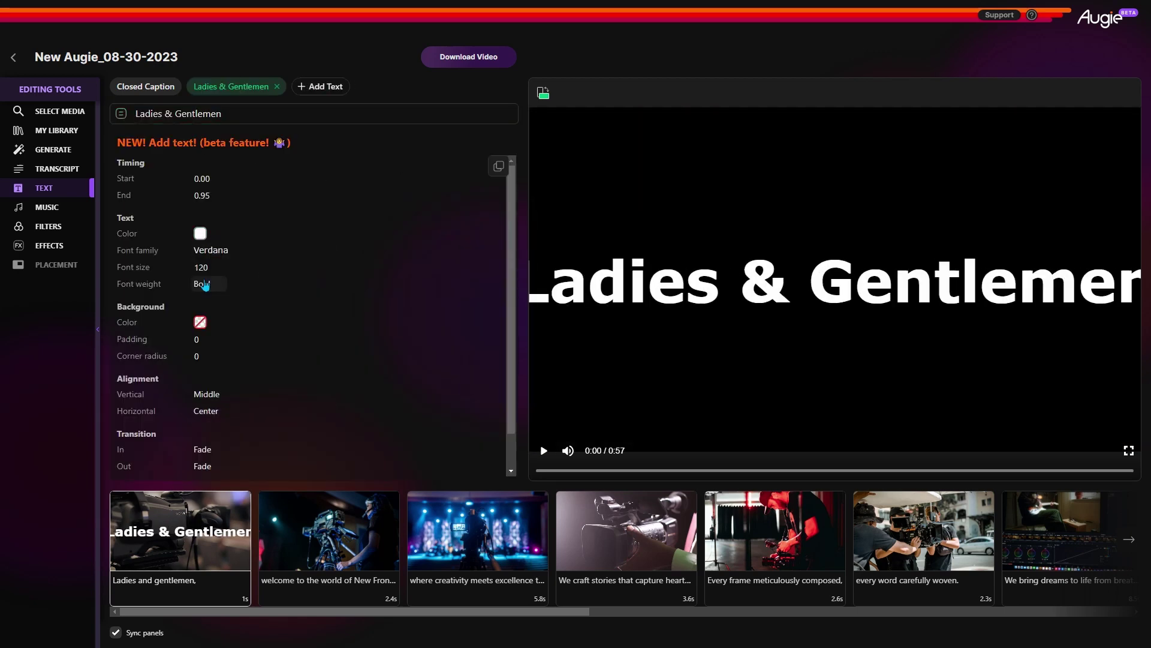
pyautogui.click(192, 267)
pyautogui.write('60')
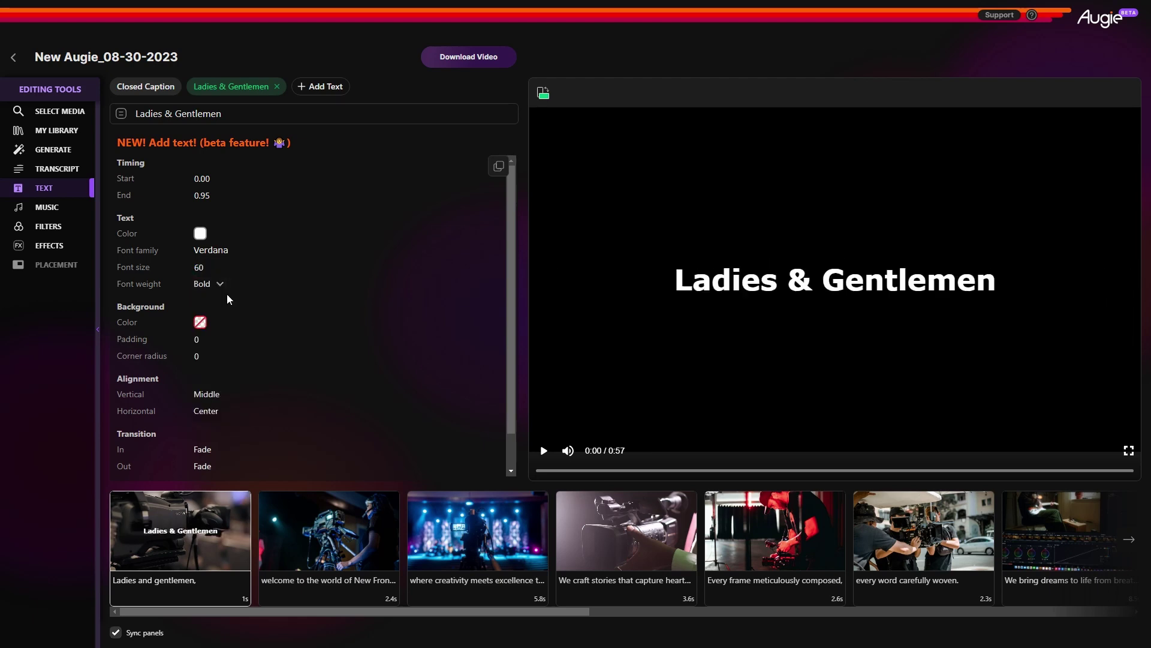
# Give the title a bright red background
pyautogui.click(200, 322)
pyautogui.click(288, 372)
pyautogui.moveTo(289, 371); pyautogui.dragTo(349, 344)
pyautogui.click(349, 345)
pyautogui.scroll(-1, 207, 393)
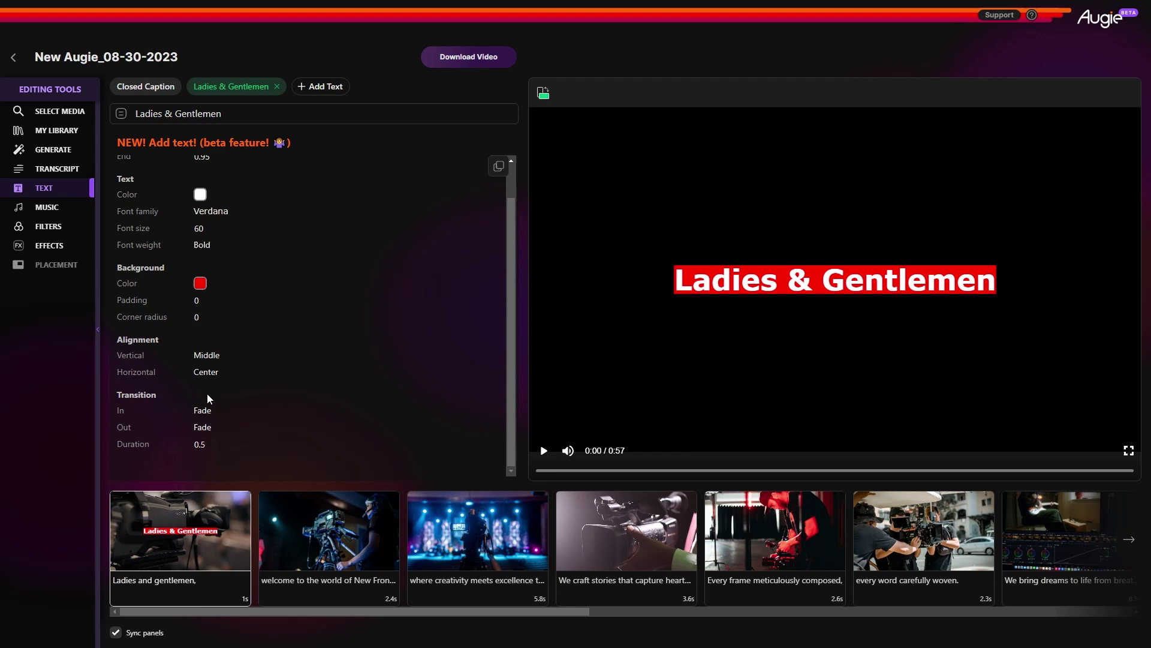
pyautogui.scroll(1, 307, 171)
pyautogui.scroll(-1, 228, 359)
# Try top and right alignment for the title, then return it to the centred middle
pyautogui.click(220, 355)
pyautogui.click(204, 371)
pyautogui.click(222, 372)
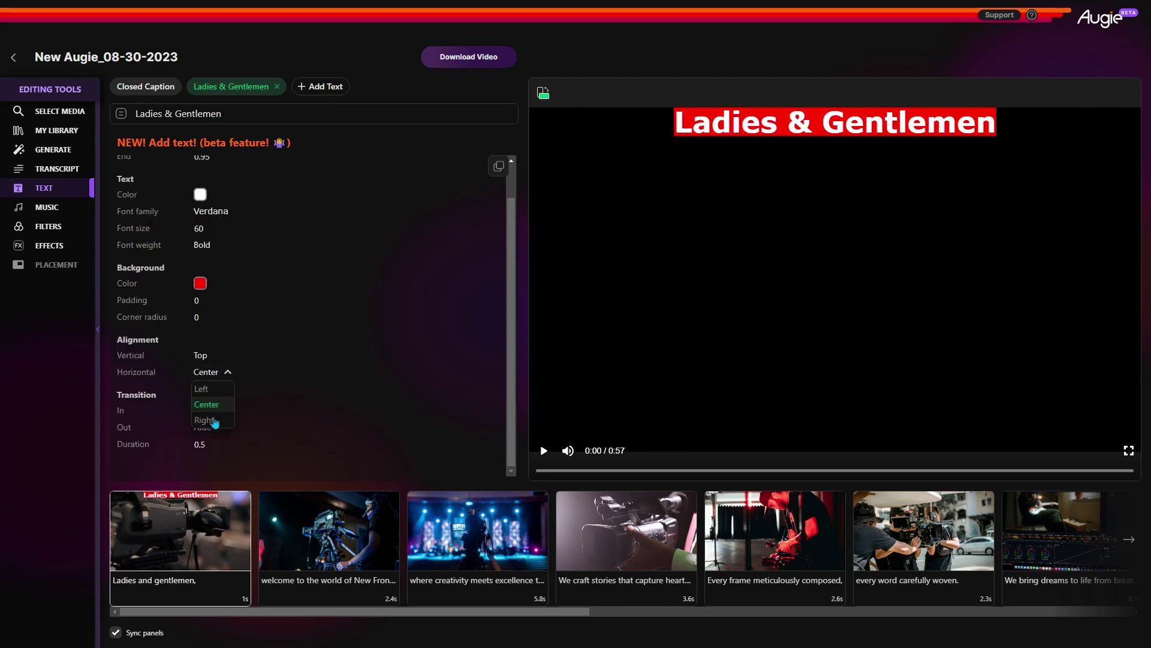
pyautogui.click(204, 418)
pyautogui.click(222, 372)
pyautogui.click(204, 403)
pyautogui.click(221, 355)
pyautogui.click(204, 388)
# Set Slide From Left and Slide To Right transitions, preview them, then delete the title overlay
pyautogui.click(219, 410)
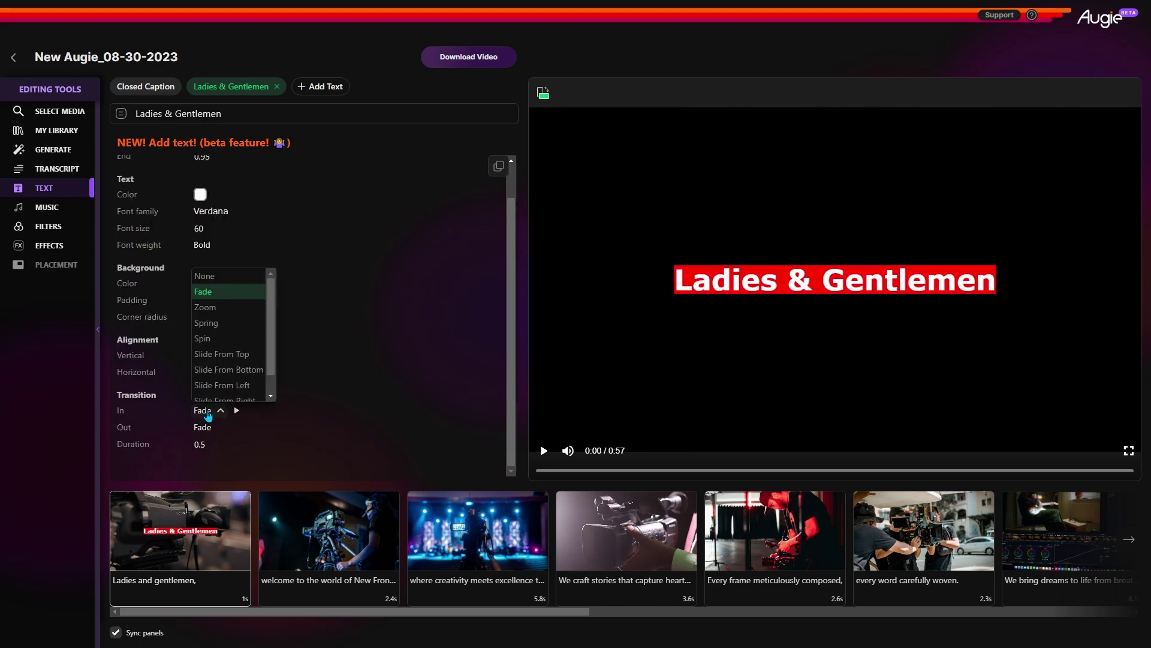
pyautogui.click(217, 385)
pyautogui.click(210, 427)
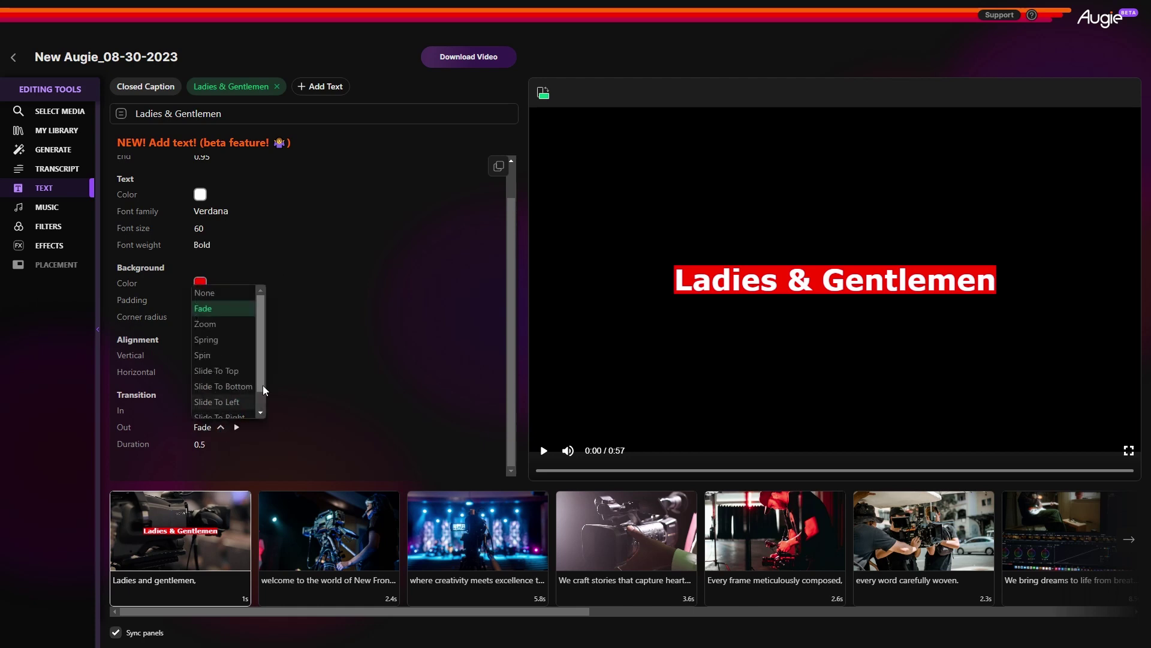
pyautogui.scroll(-1, 261, 389)
pyautogui.click(252, 398)
pyautogui.scroll(1, 270, 399)
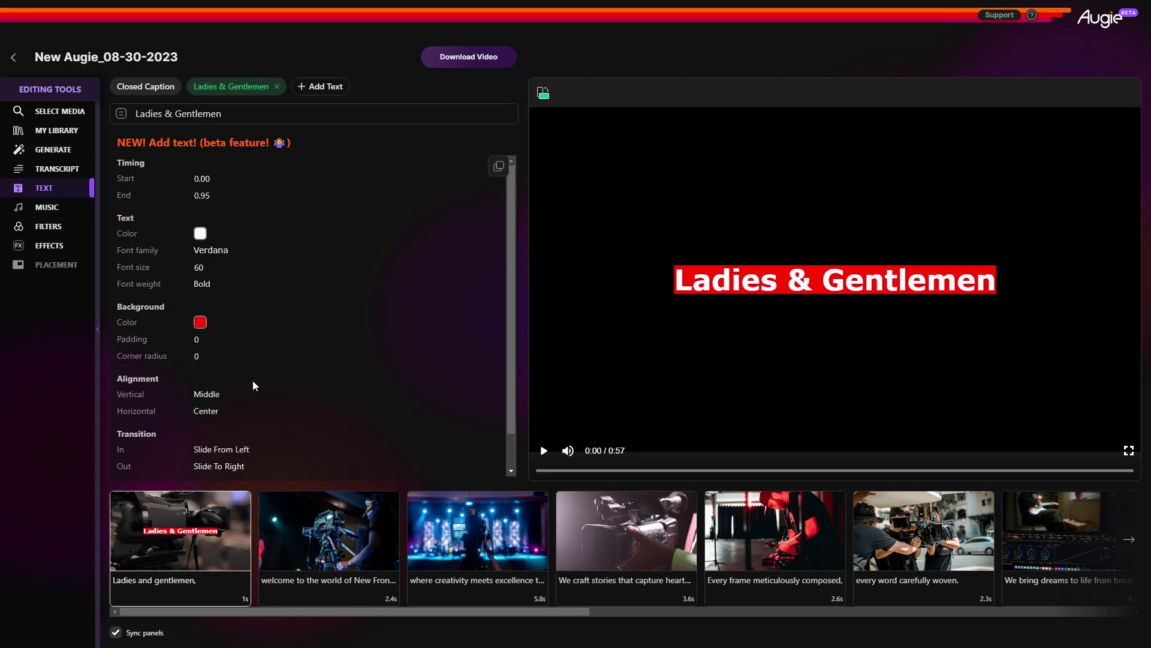
pyautogui.click(543, 451)
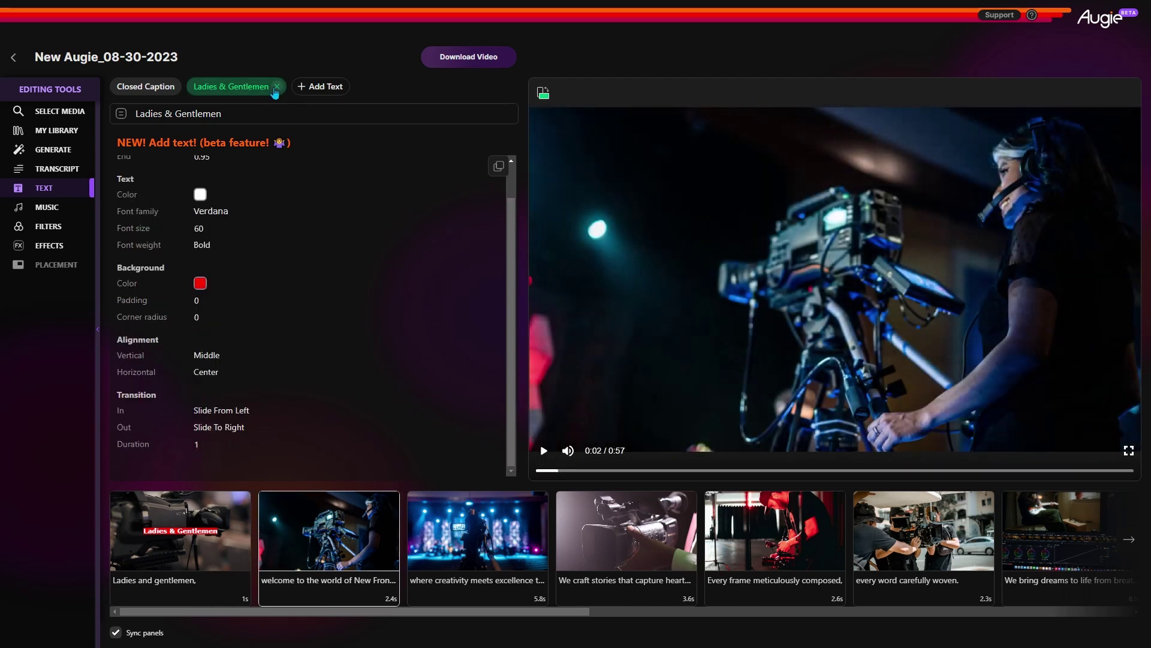
pyautogui.click(277, 86)
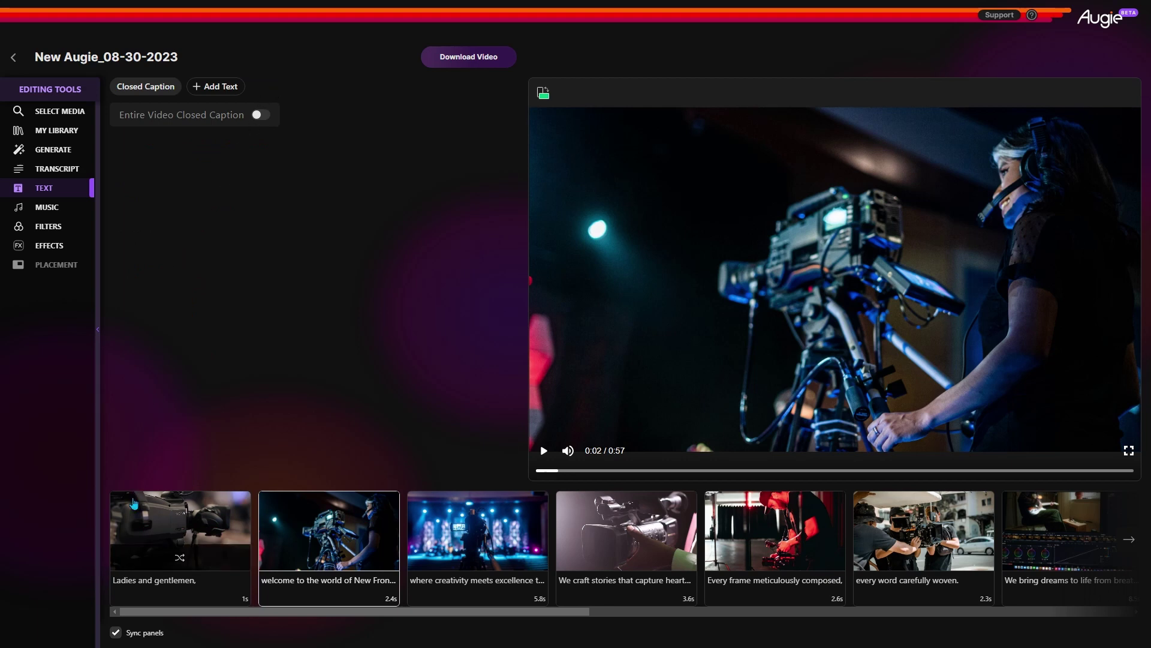
# Turn on closed captions, try middle, top and bottom positions, and set font size 24
pyautogui.click(260, 117)
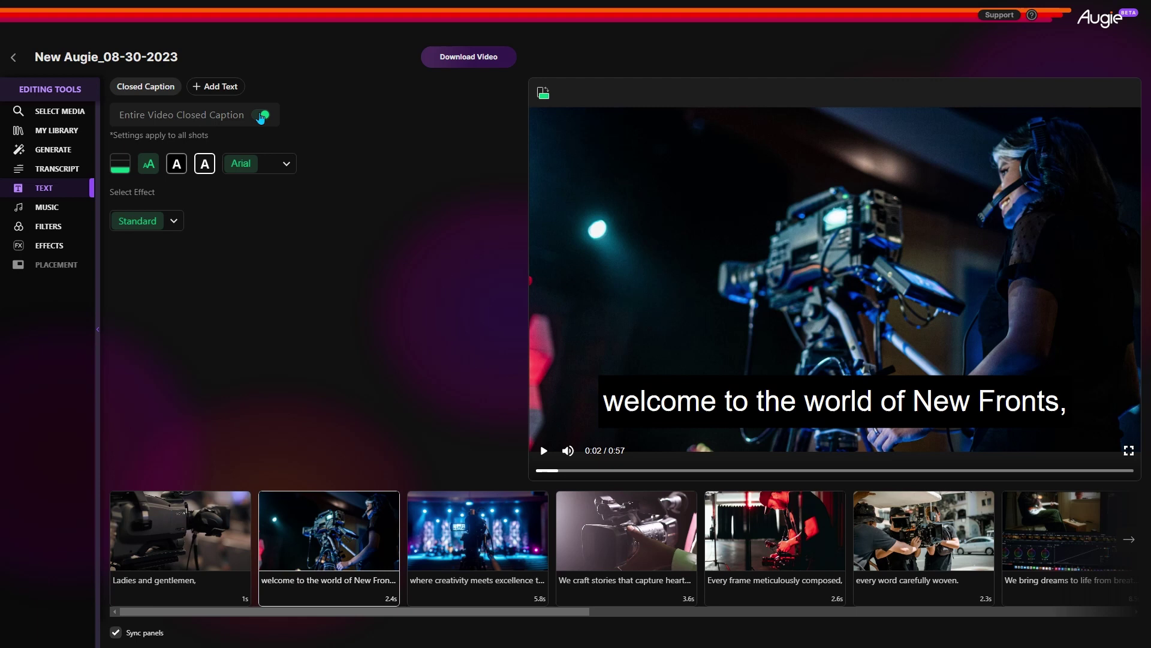
pyautogui.click(120, 165)
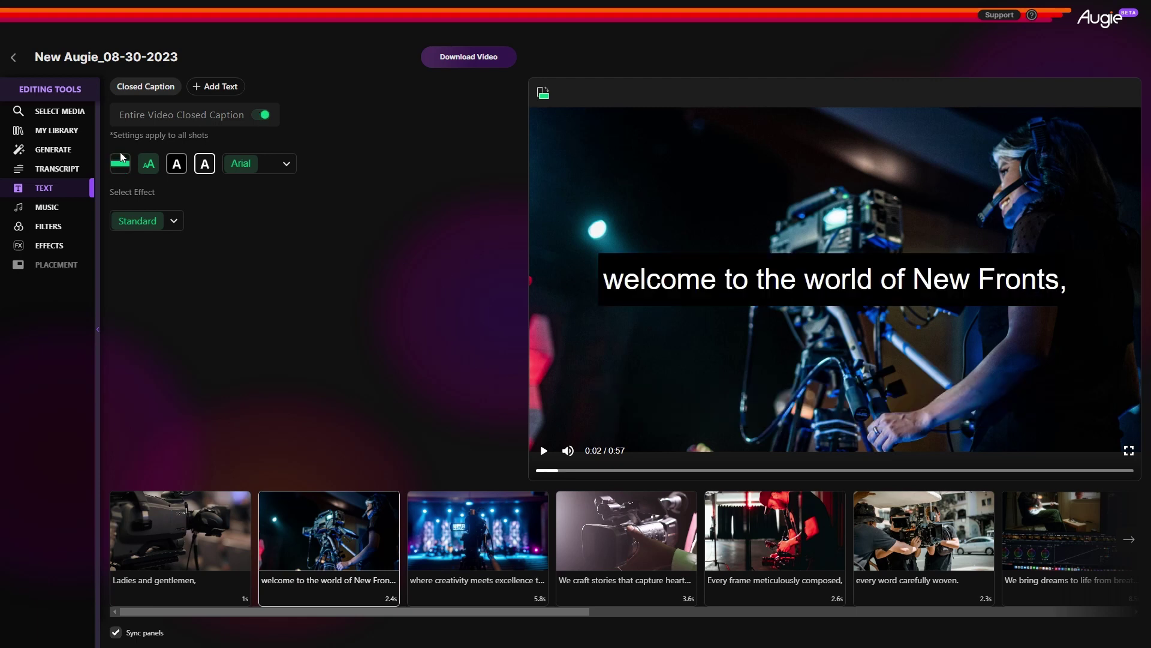
pyautogui.click(121, 166)
pyautogui.click(123, 171)
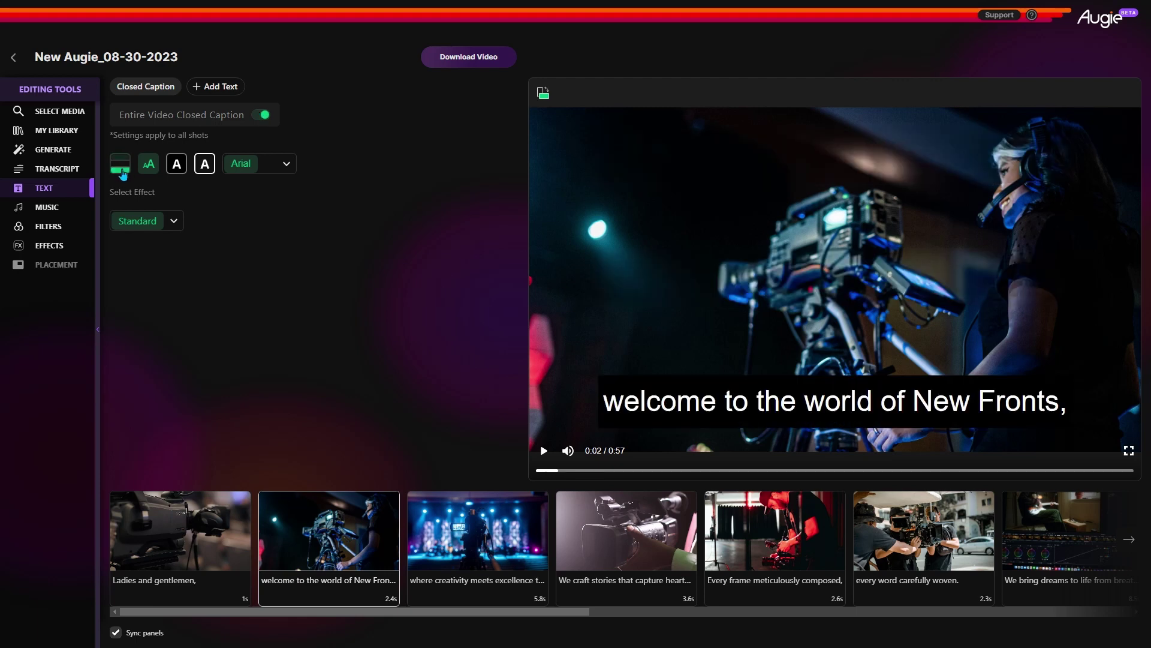
pyautogui.click(149, 170)
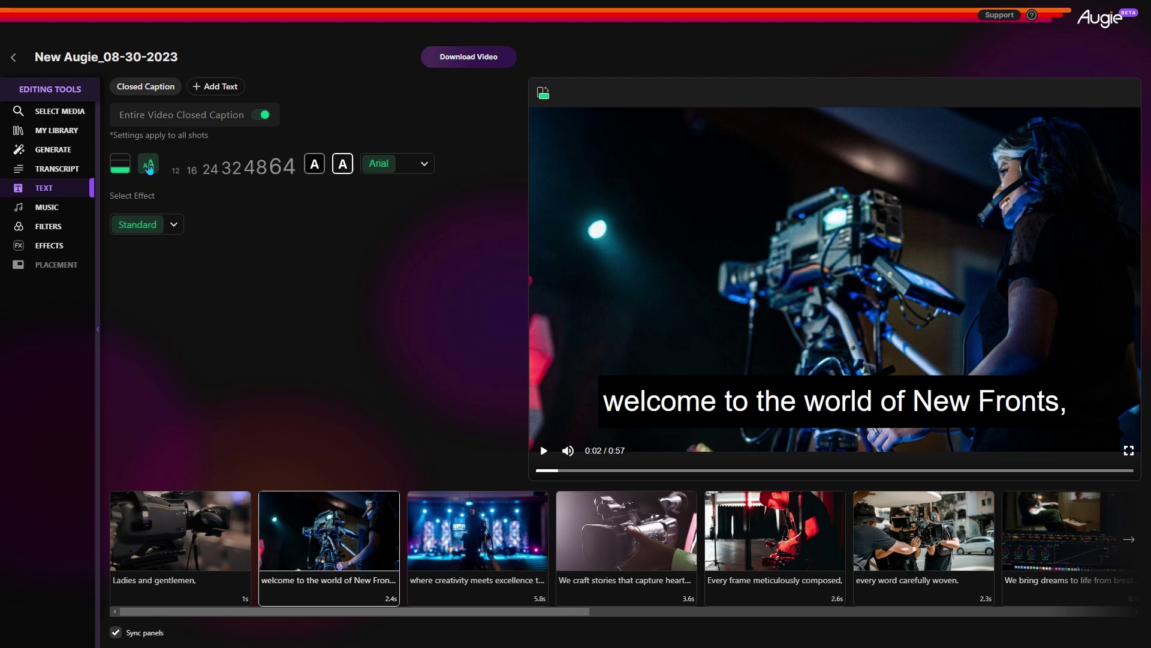
pyautogui.click(211, 171)
# Try orange, yellow, green and blue caption backgrounds, settling on purple
pyautogui.click(177, 165)
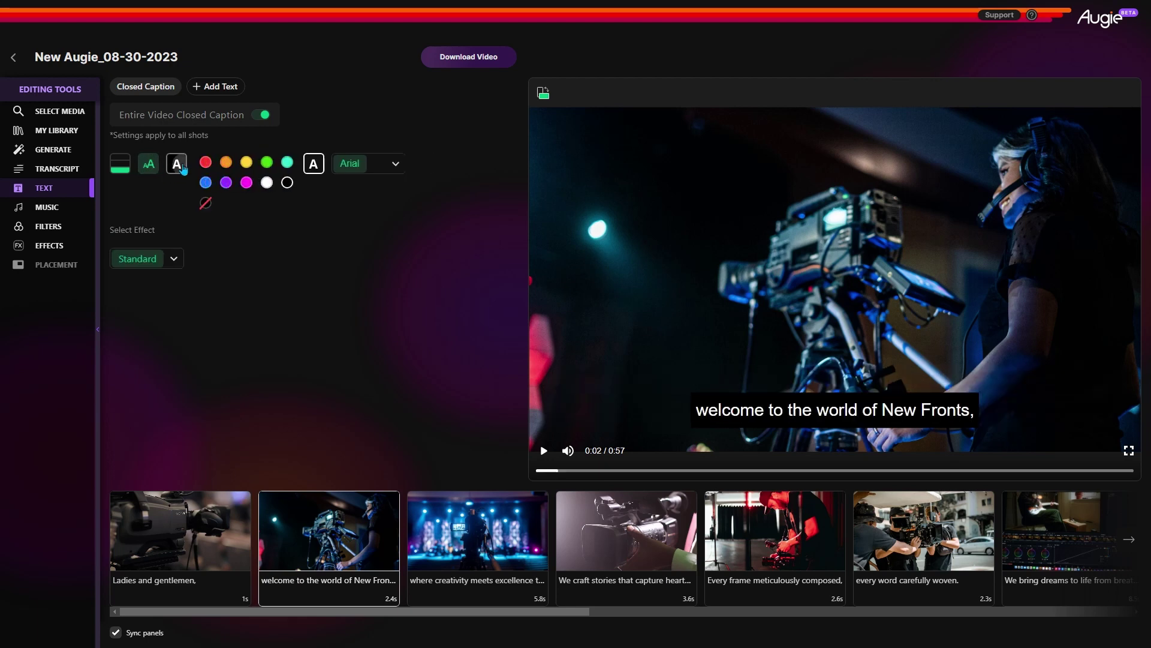
pyautogui.click(226, 167)
pyautogui.click(246, 166)
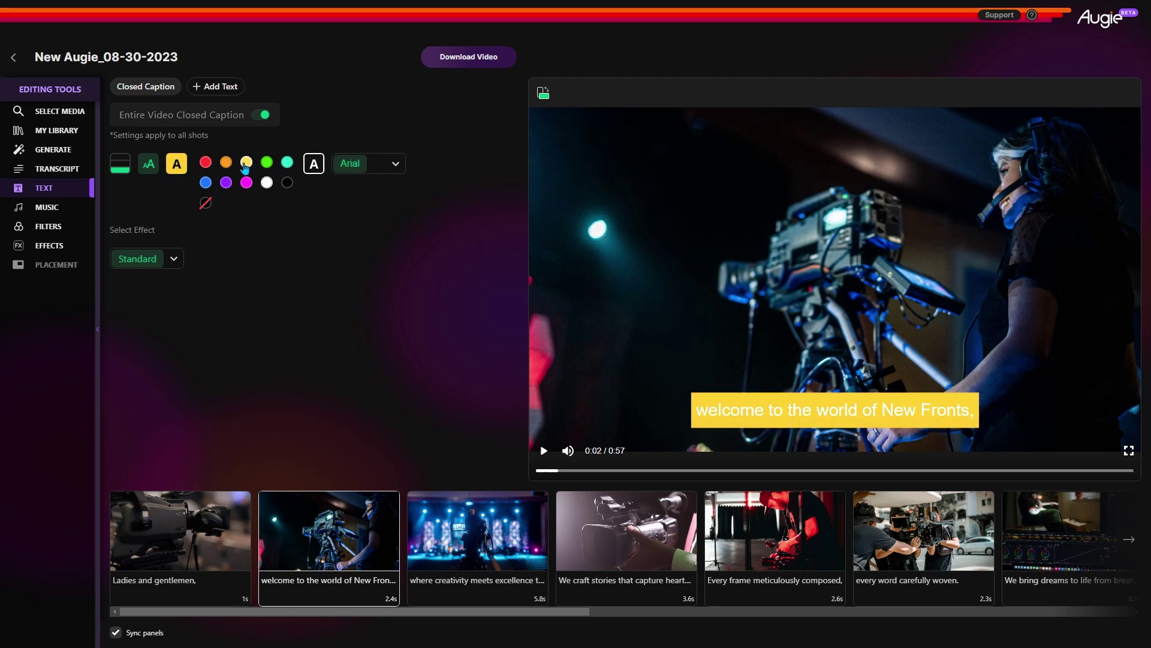
pyautogui.click(267, 163)
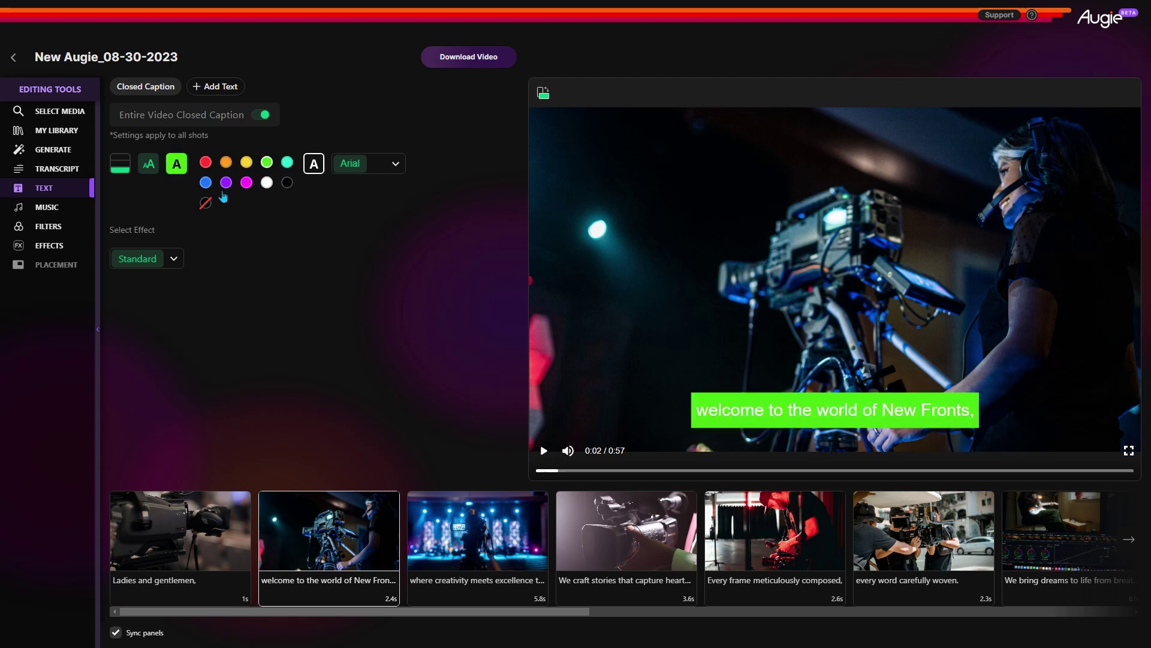
pyautogui.click(206, 183)
pyautogui.click(226, 183)
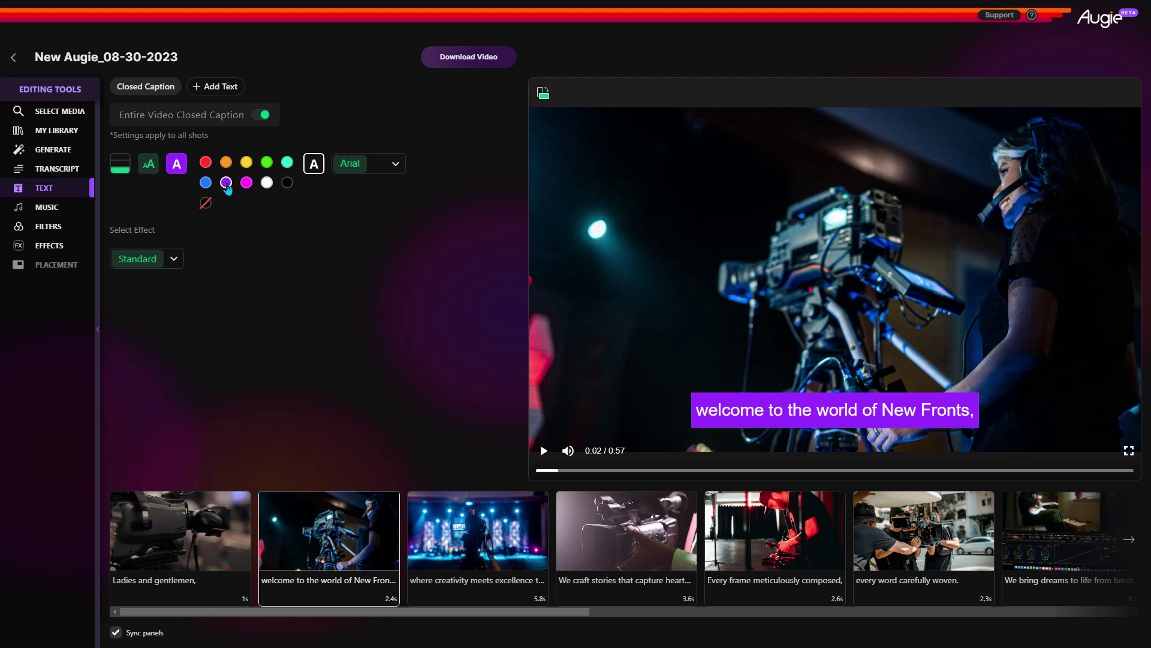
pyautogui.click(177, 164)
# Try yellow caption text, then set it back to white
pyautogui.click(204, 164)
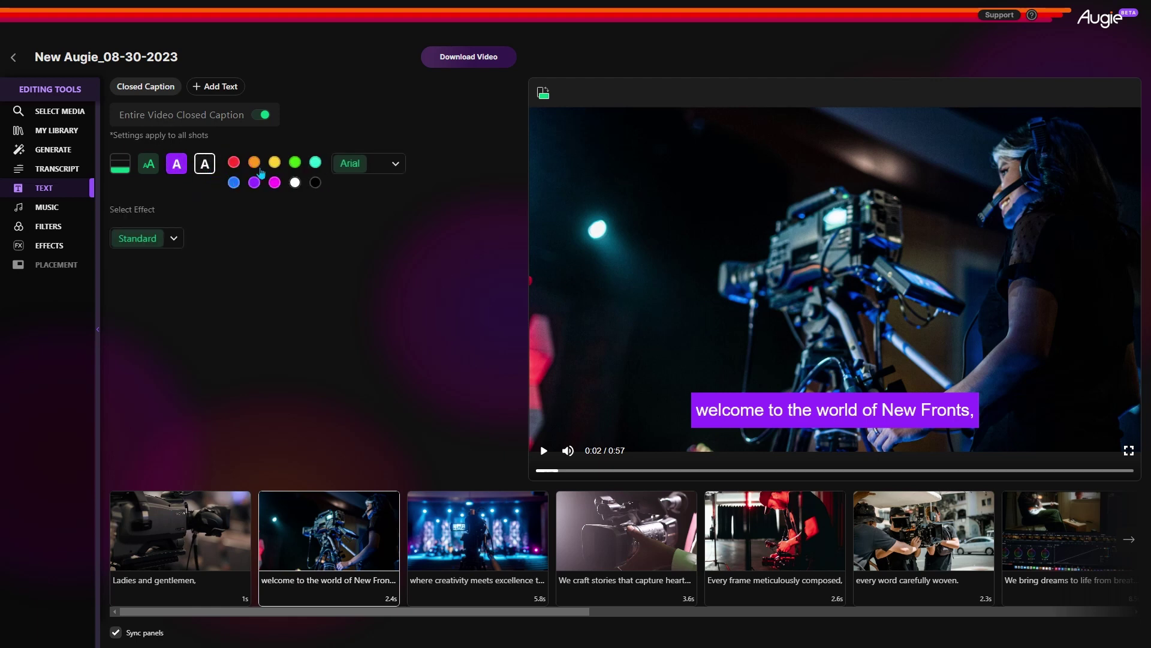
pyautogui.click(274, 163)
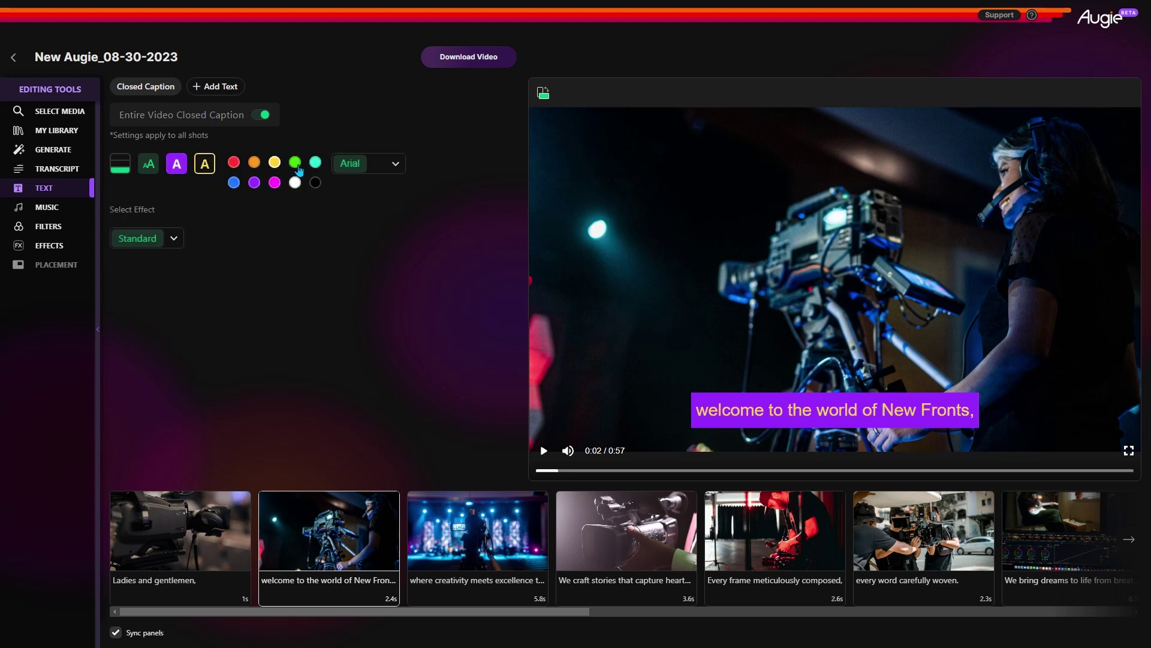
pyautogui.click(204, 163)
pyautogui.click(204, 164)
pyautogui.click(294, 183)
pyautogui.click(205, 164)
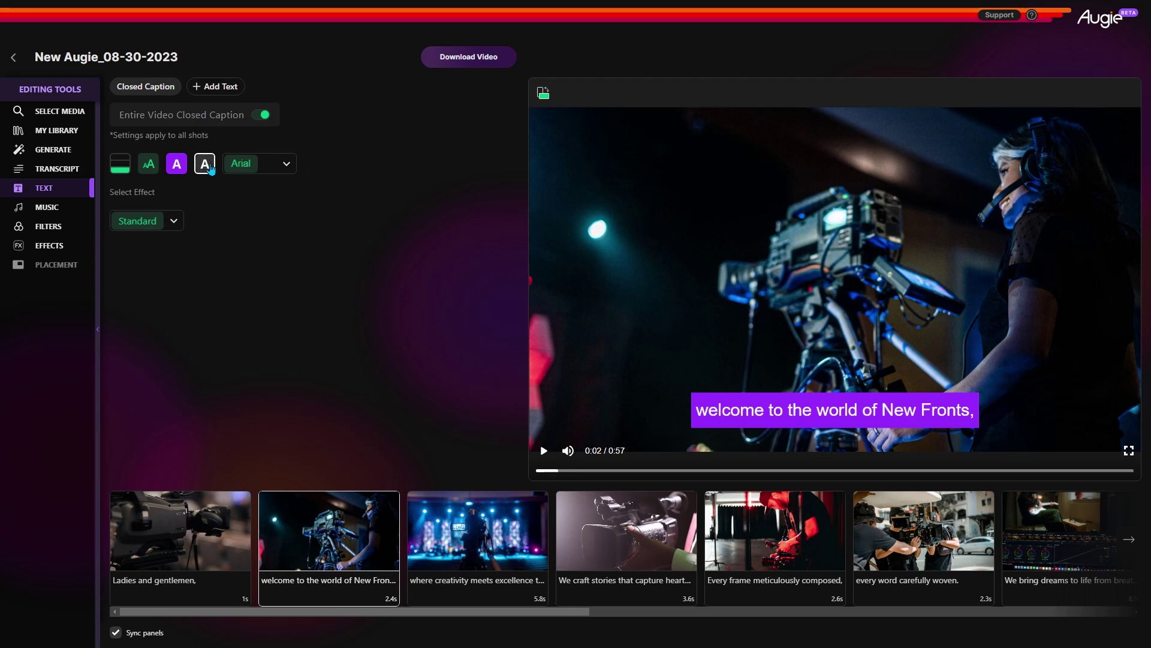
# Change the caption font from Arial to Verdana
pyautogui.click(262, 170)
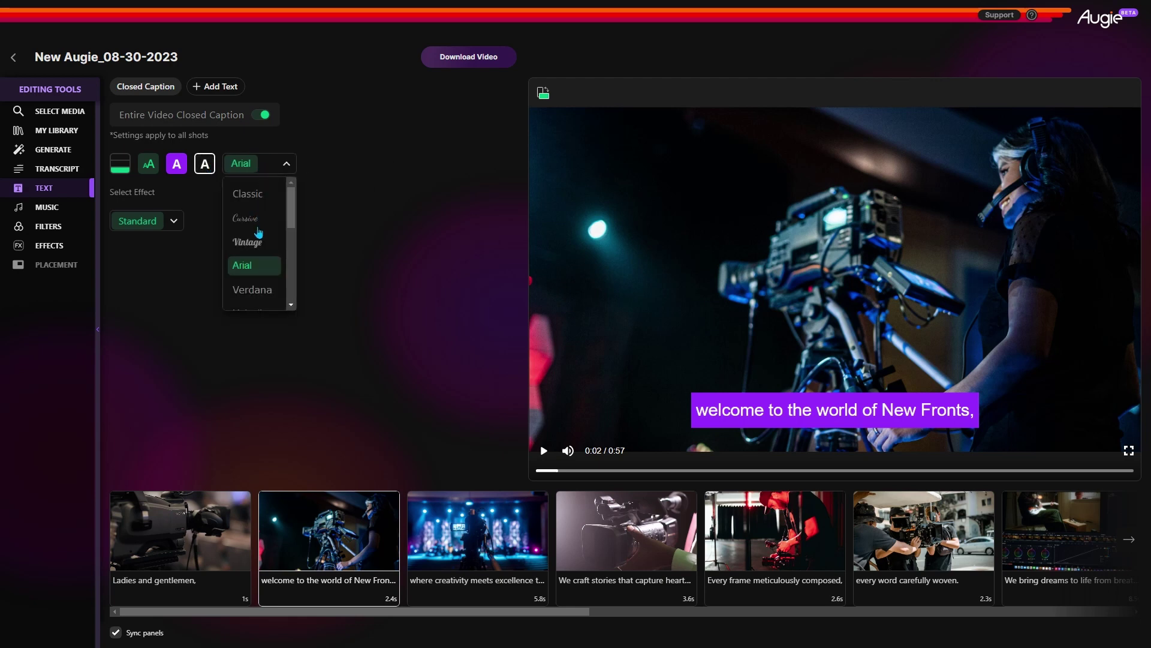
pyautogui.click(259, 290)
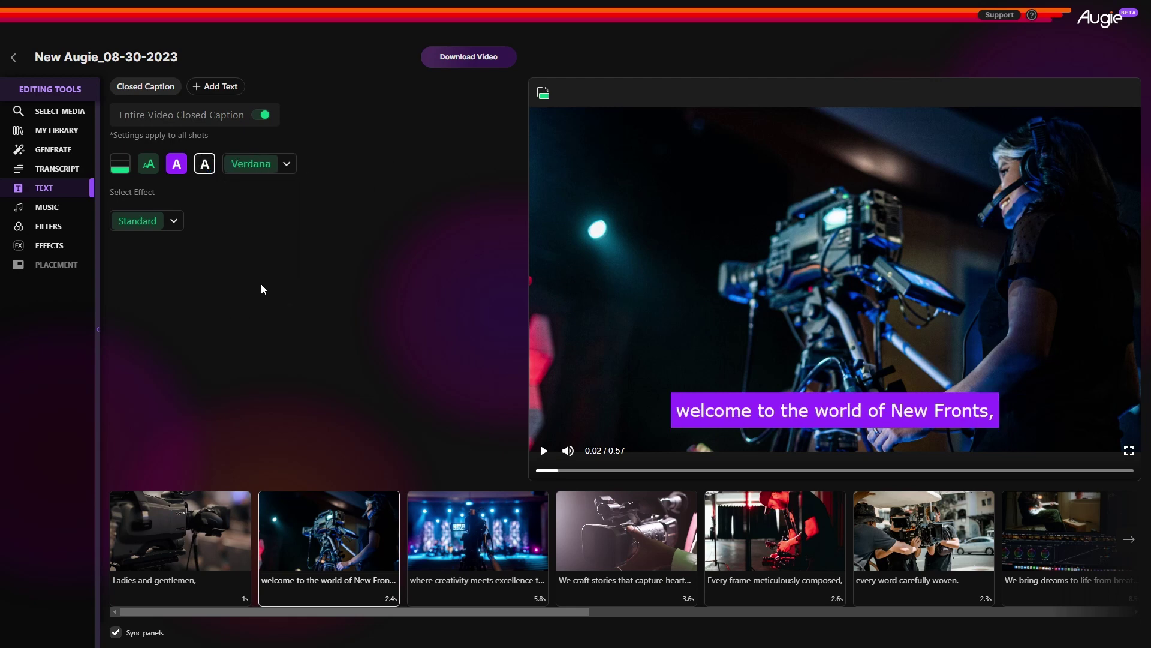
pyautogui.click(287, 166)
pyautogui.moveTo(293, 229); pyautogui.dragTo(293, 174)
pyautogui.click(286, 166)
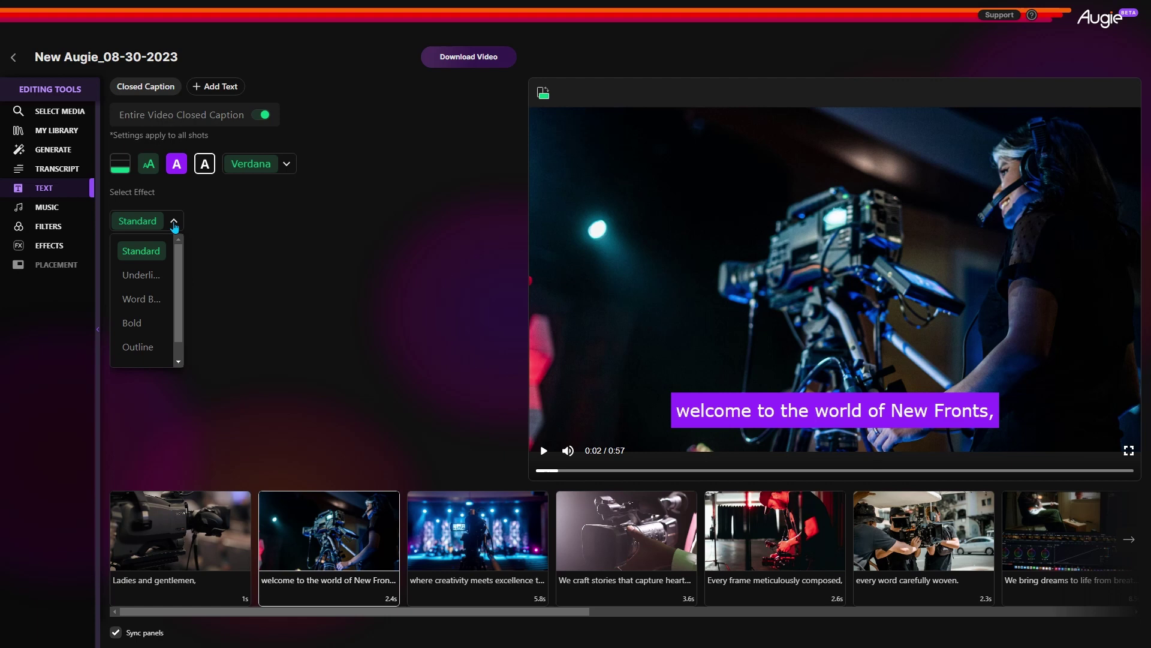
# Try the Underline caption effect, then switch to Word By Word and preview it
pyautogui.click(147, 275)
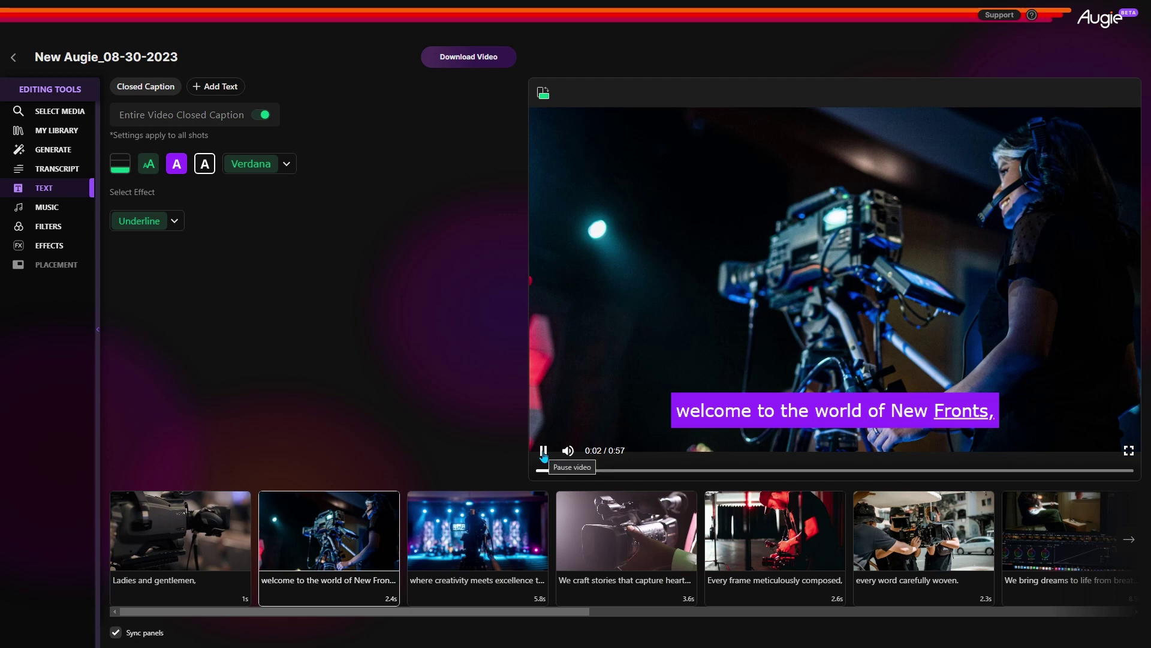
pyautogui.click(544, 452)
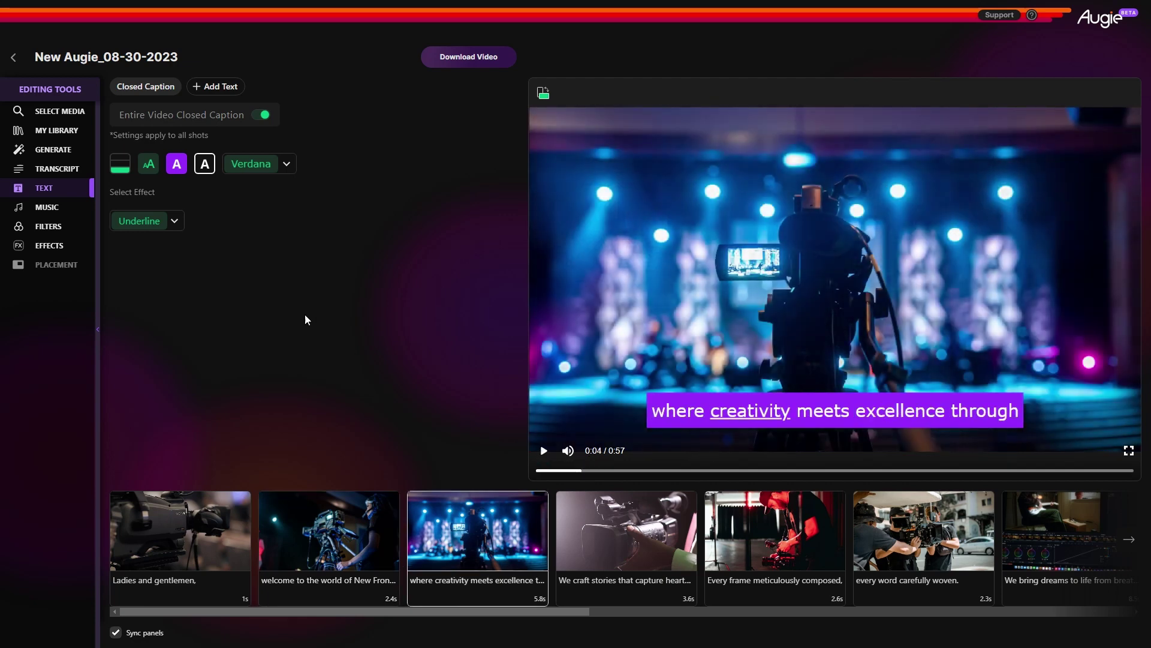
pyautogui.click(167, 221)
pyautogui.click(154, 301)
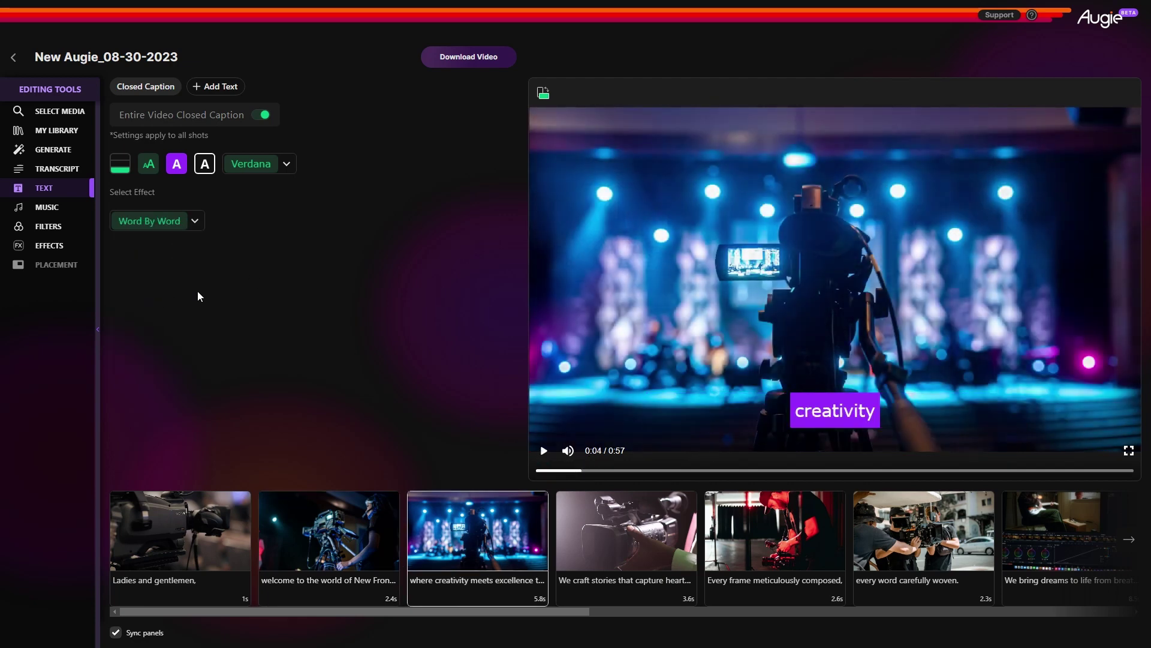
pyautogui.click(543, 451)
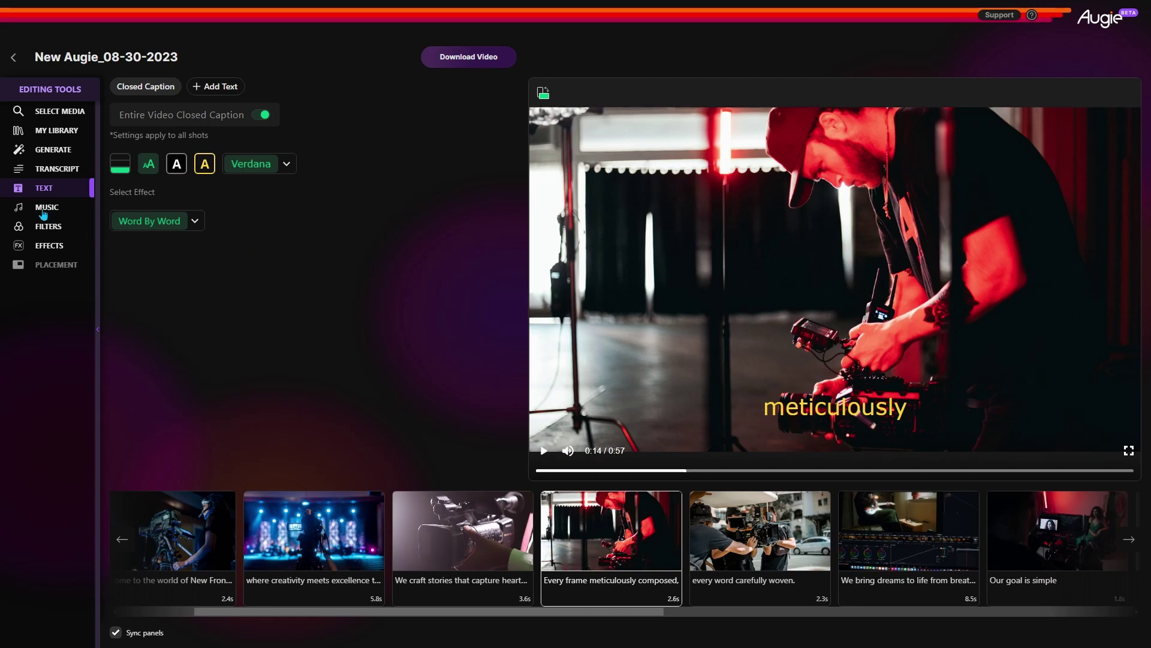
# Add Alex-Productions - Rap Stomp Trap at 65% volume with a shorter fade-in, then view Filters and Effects
pyautogui.click(44, 210)
pyautogui.click(296, 217)
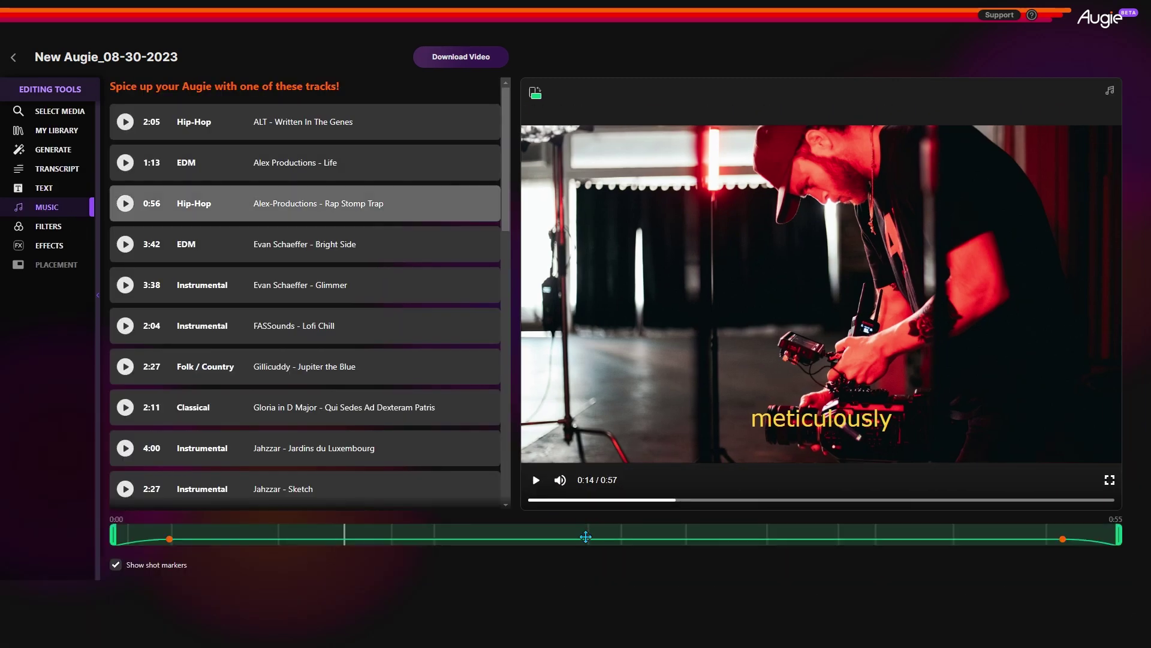
pyautogui.moveTo(587, 543)
pyautogui.mouseDown()
pyautogui.moveTo(585, 524)
pyautogui.moveTo(589, 541)
pyautogui.mouseUp()
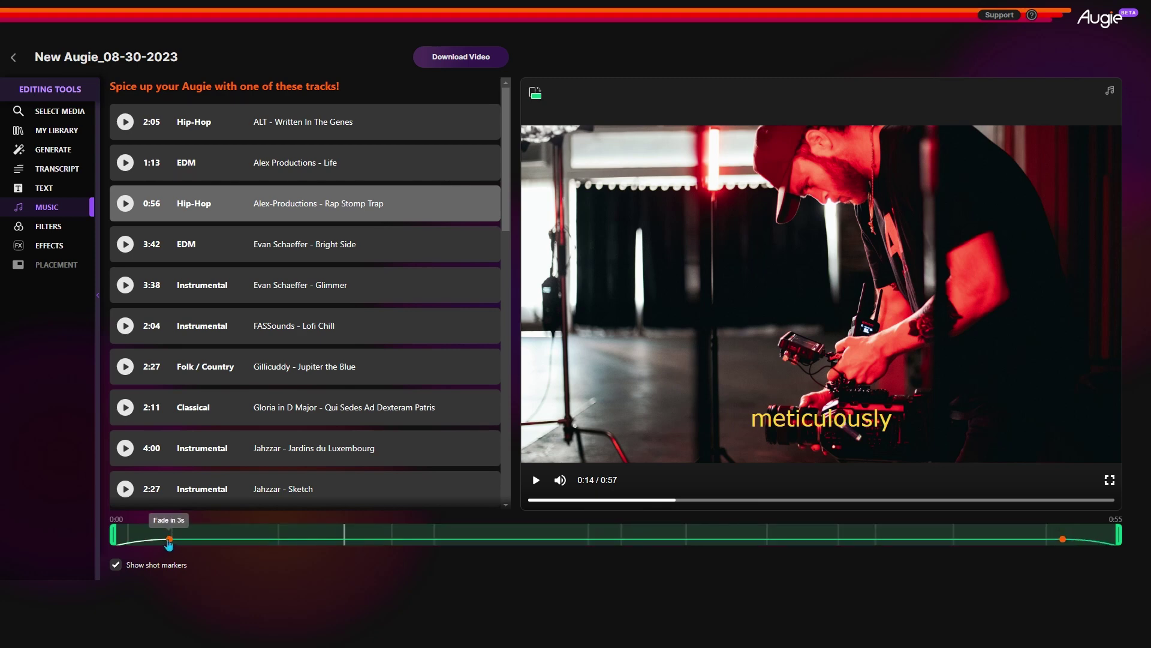
pyautogui.moveTo(170, 539); pyautogui.dragTo(142, 539)
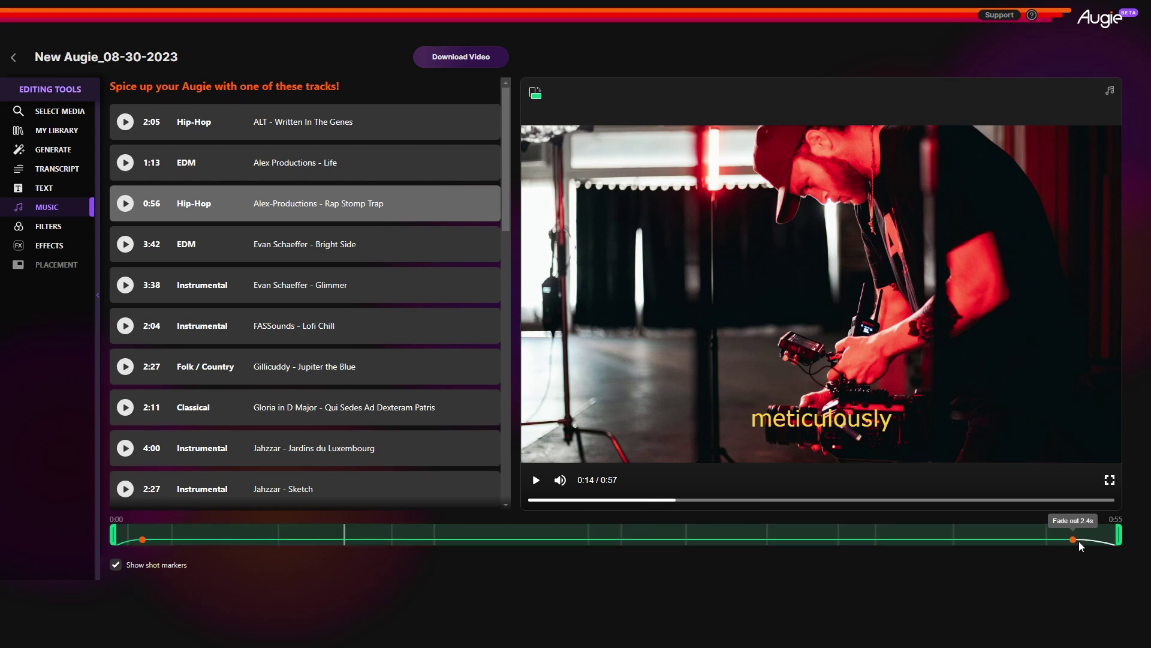
pyautogui.click(53, 228)
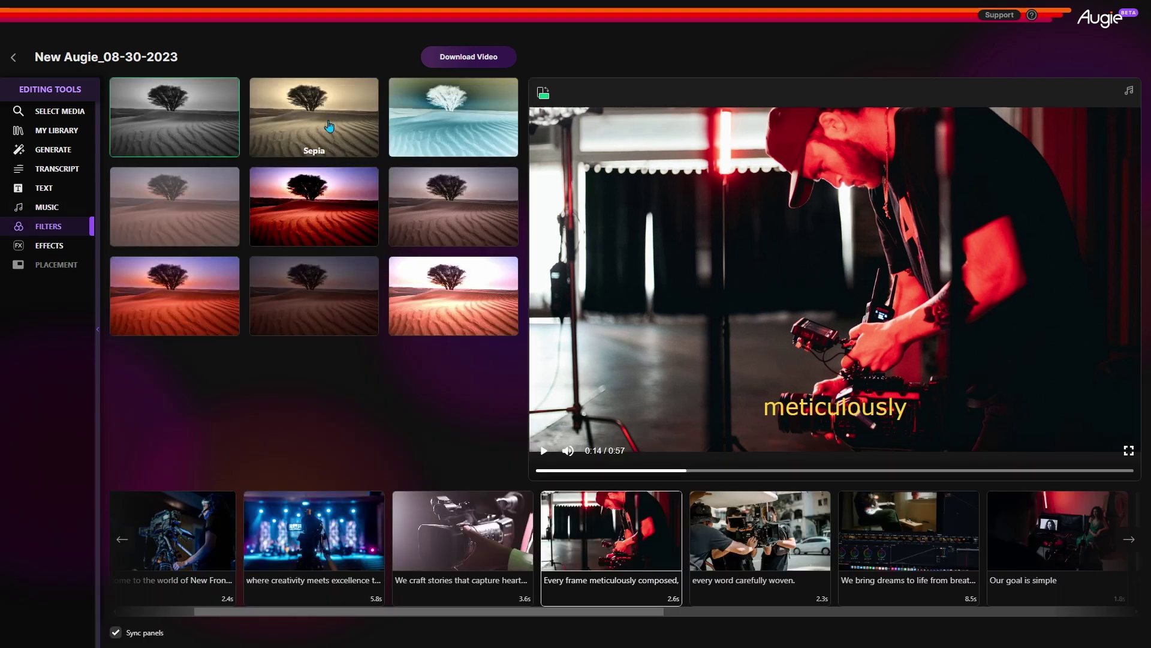
pyautogui.click(49, 247)
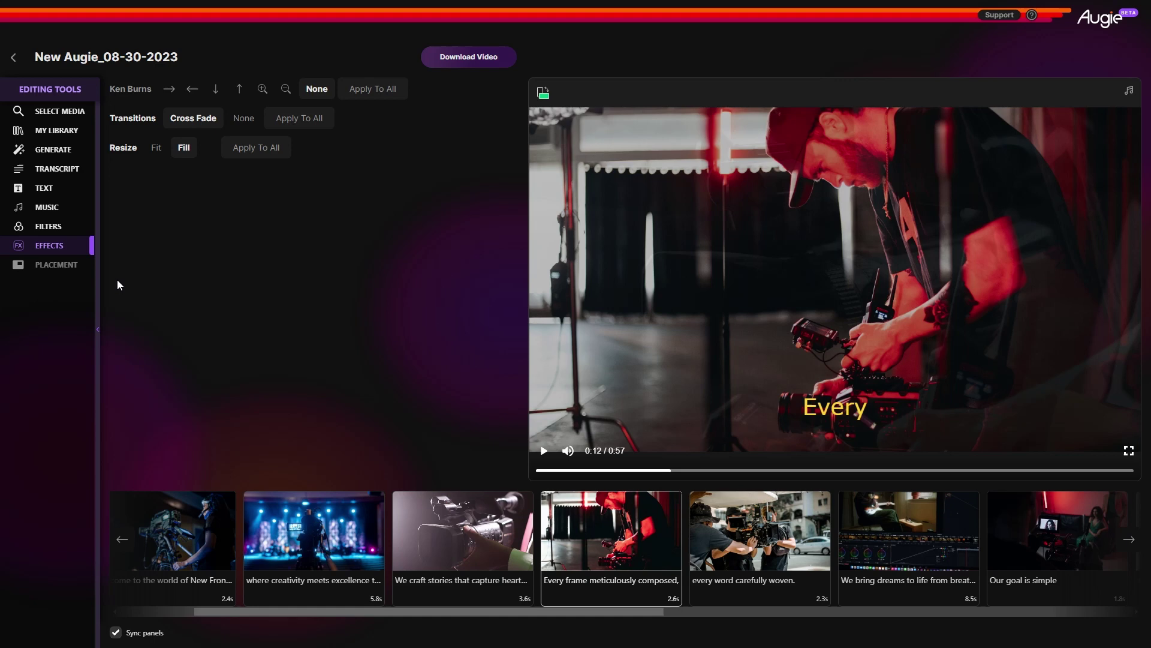
# Toggle Resize between Fit and Fill and give 'Every frame meticulously composed.' a Ken Burns zoom-in
pyautogui.click(156, 150)
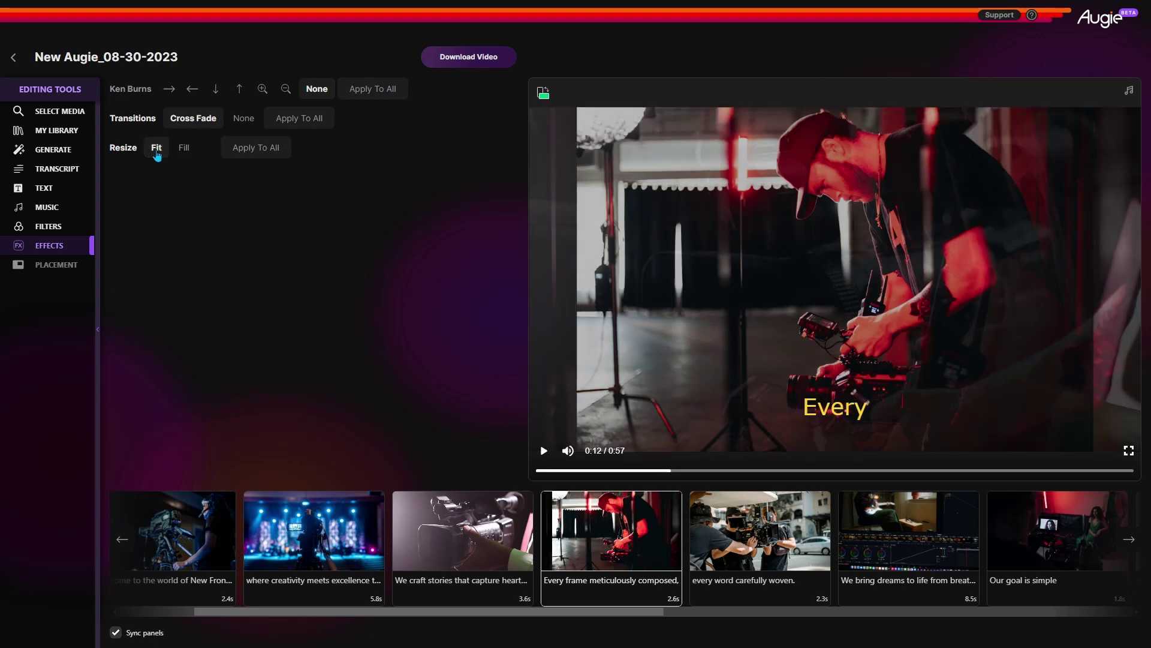
pyautogui.click(184, 148)
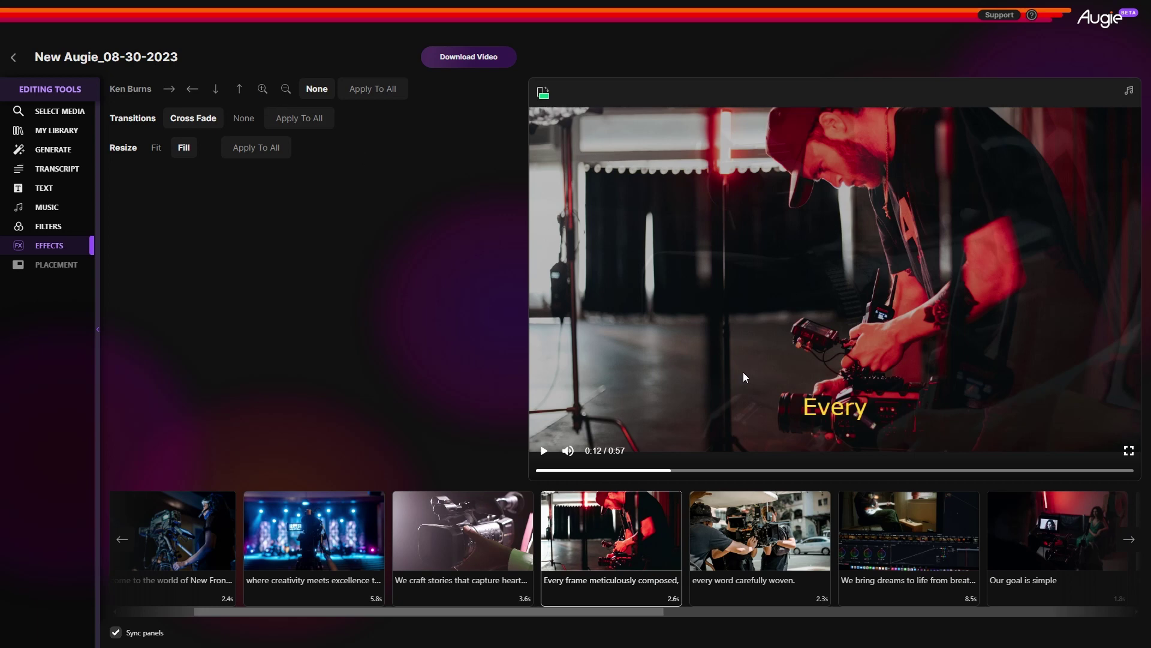
pyautogui.moveTo(622, 536)
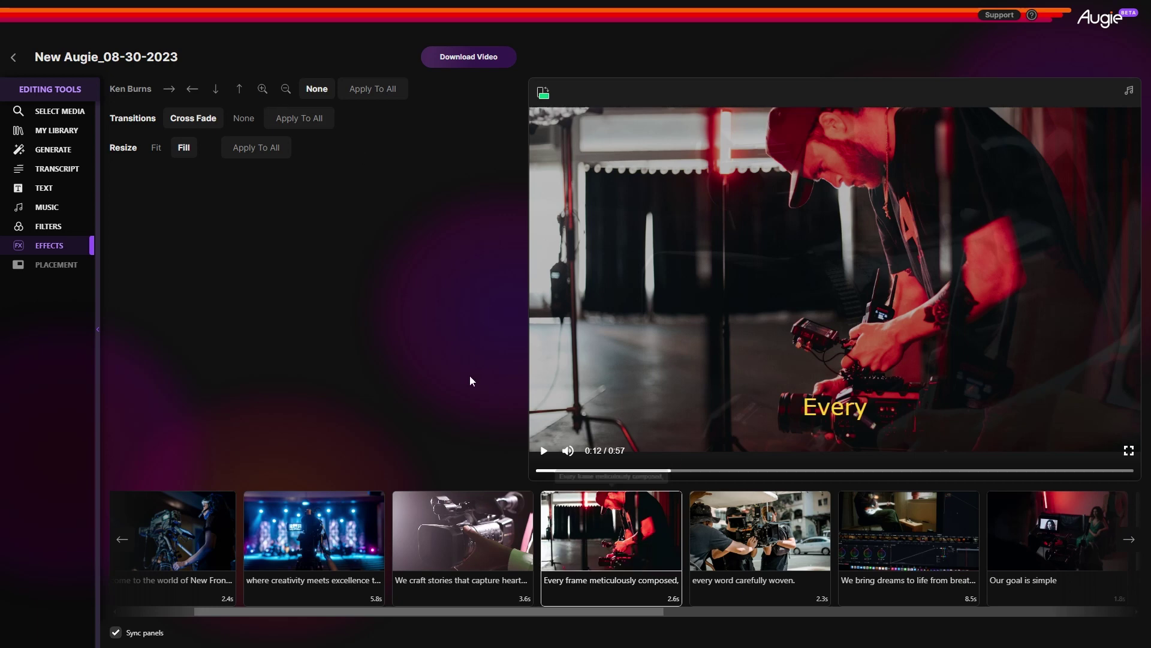
pyautogui.click(262, 90)
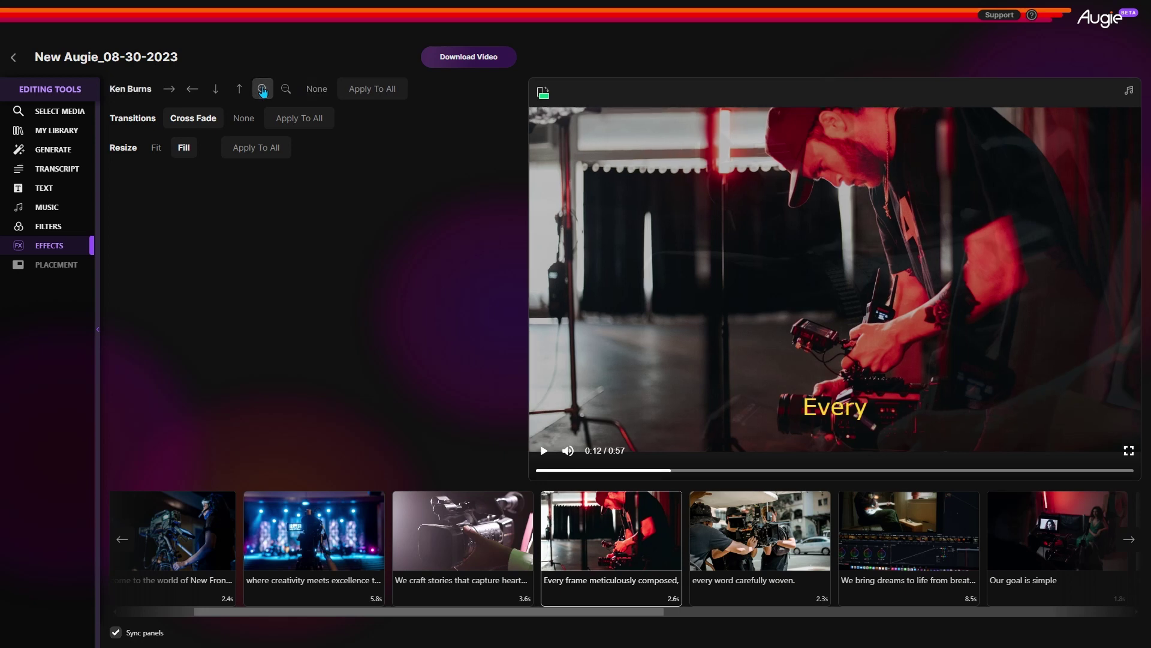
pyautogui.click(543, 450)
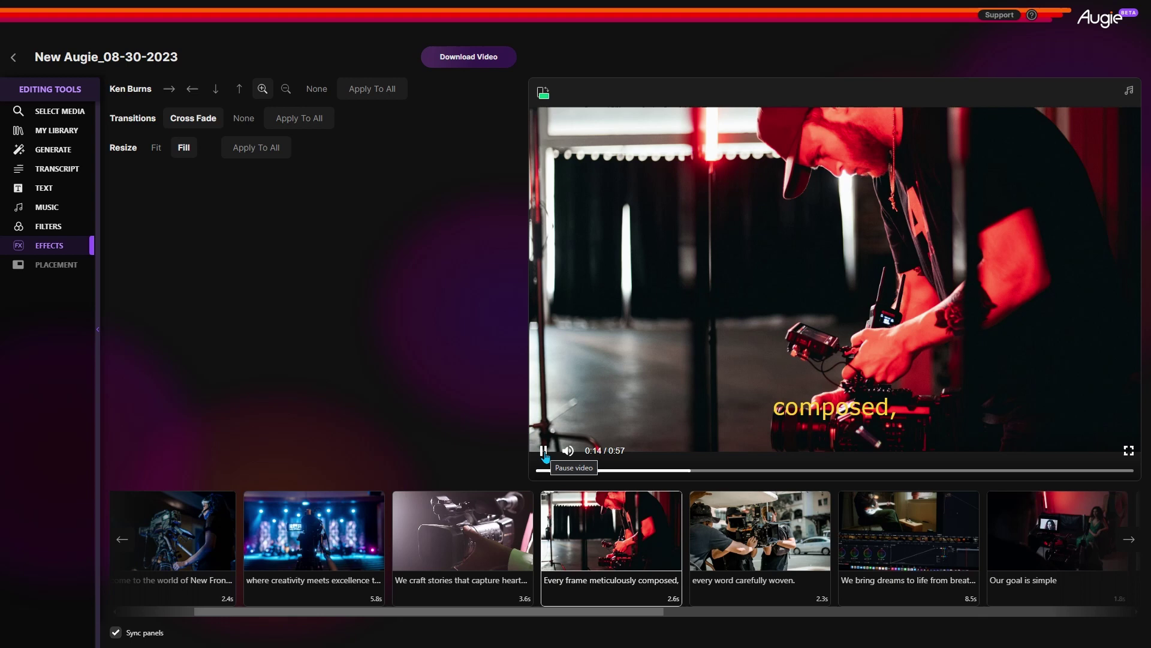
pyautogui.click(544, 450)
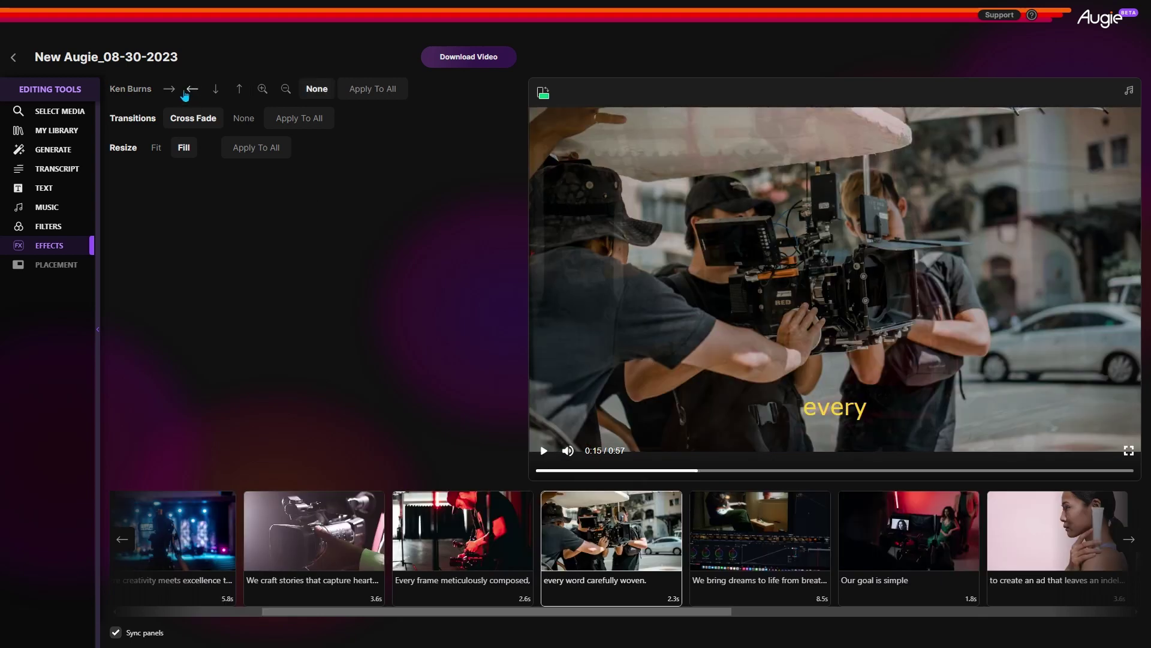
# Add a rightward Ken Burns pan to 'every word carefully woven.' and preview it
pyautogui.click(169, 89)
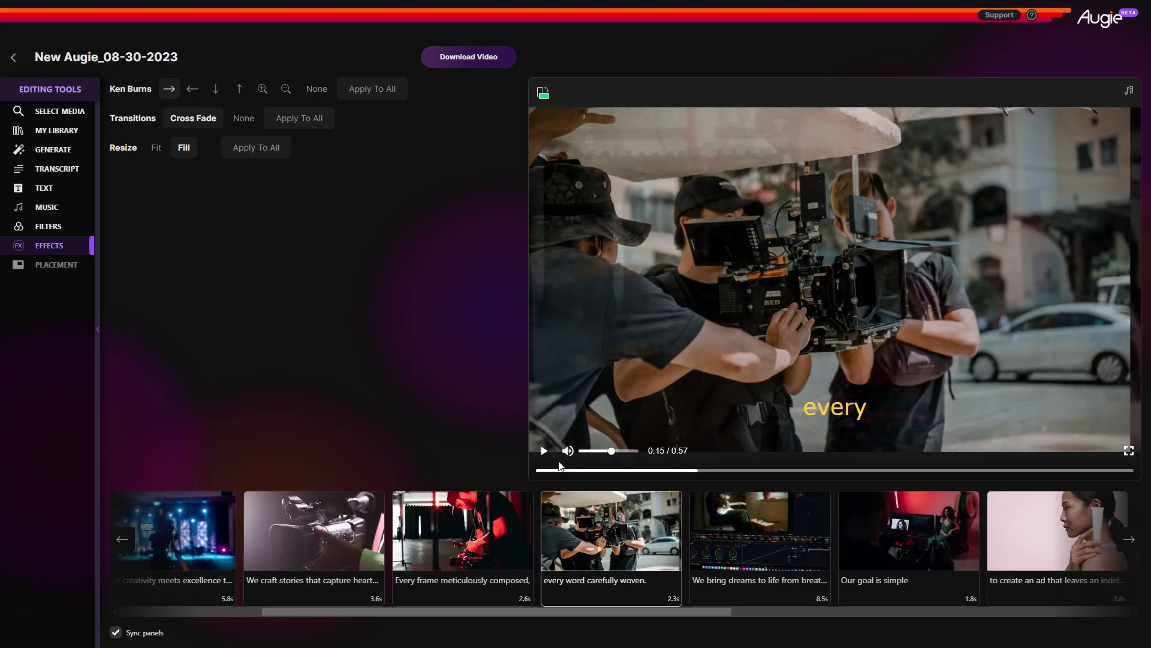
pyautogui.click(545, 454)
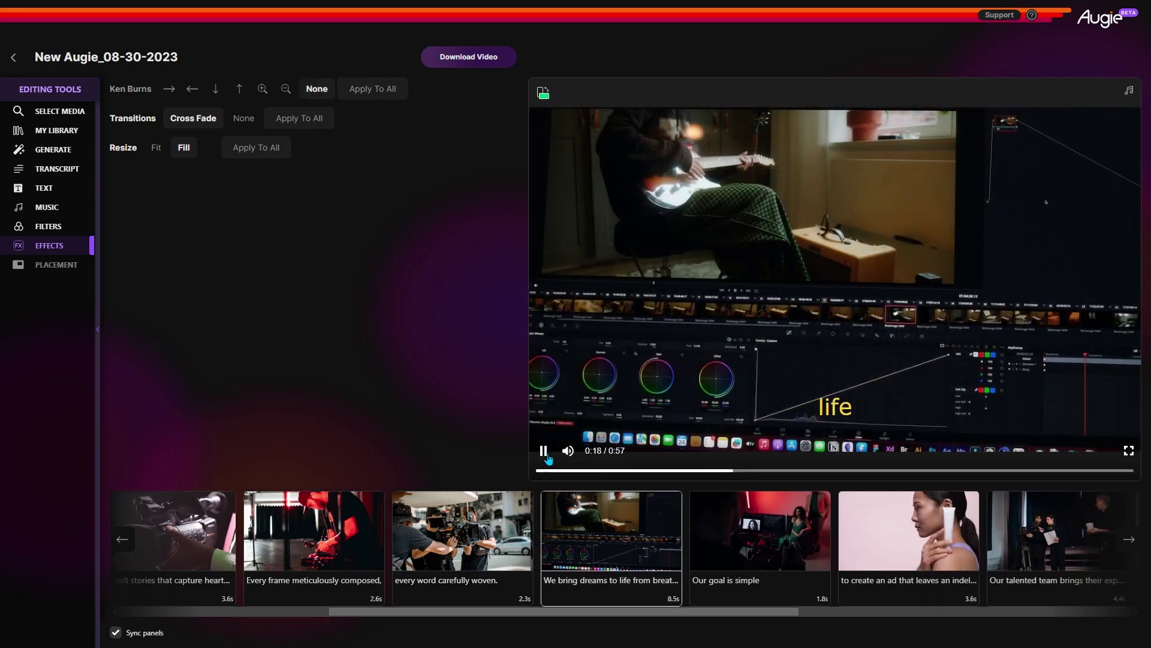
pyautogui.click(546, 456)
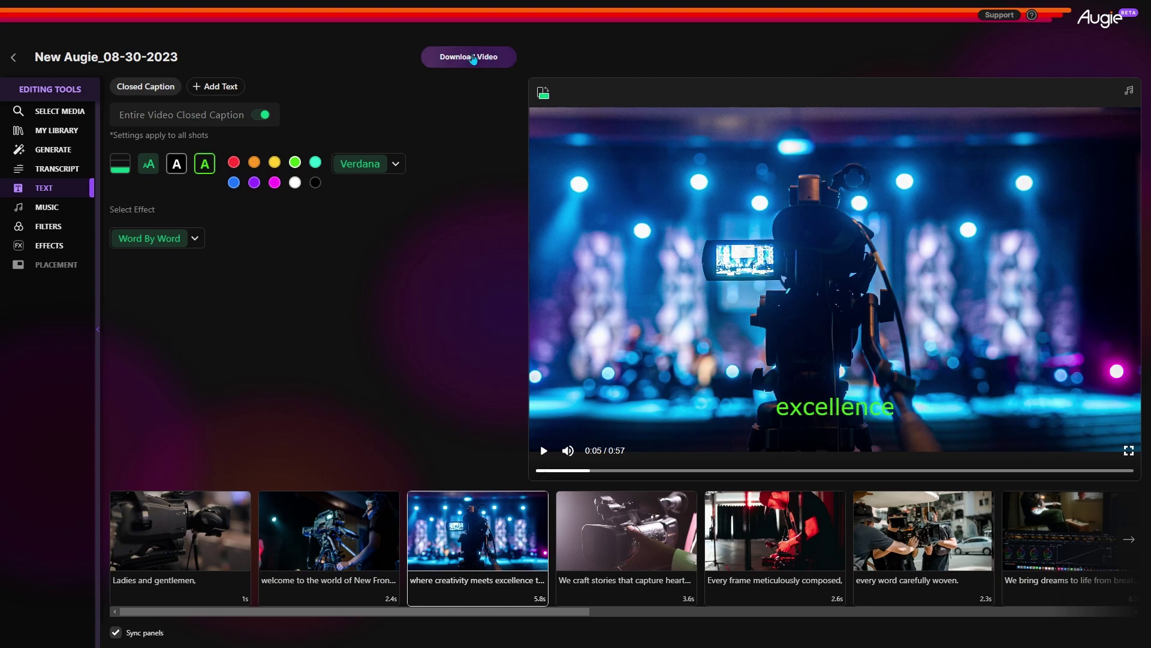
# Start downloading the video, then revisit the Transcript and Text panels and the preview
pyautogui.click(473, 58)
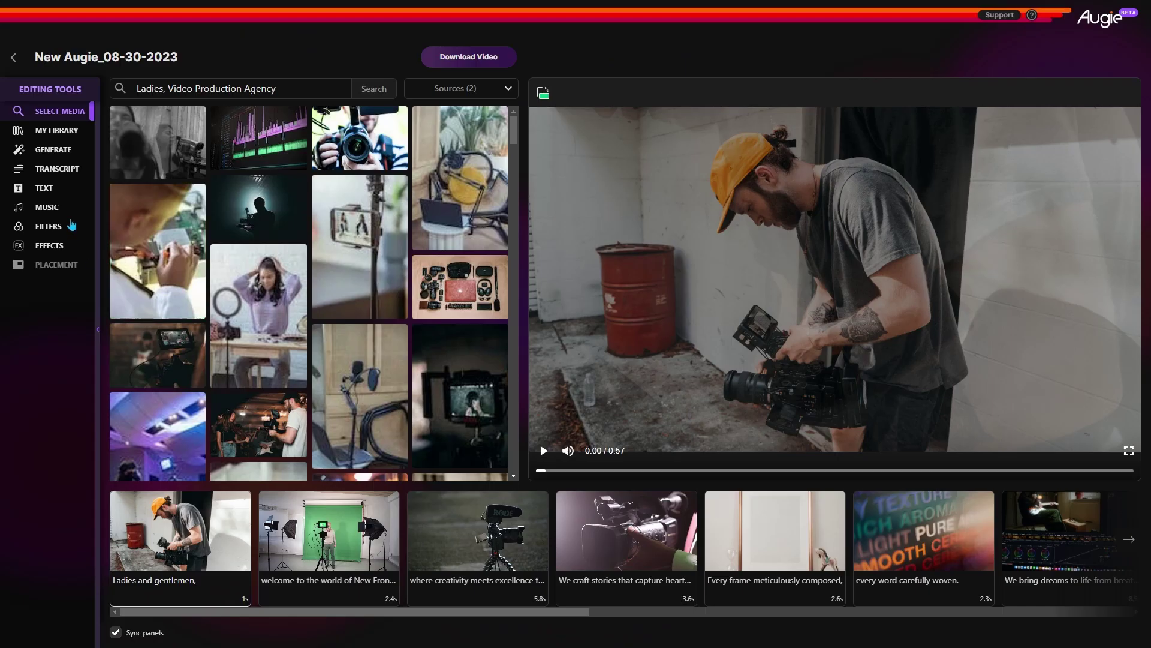
pyautogui.click(52, 170)
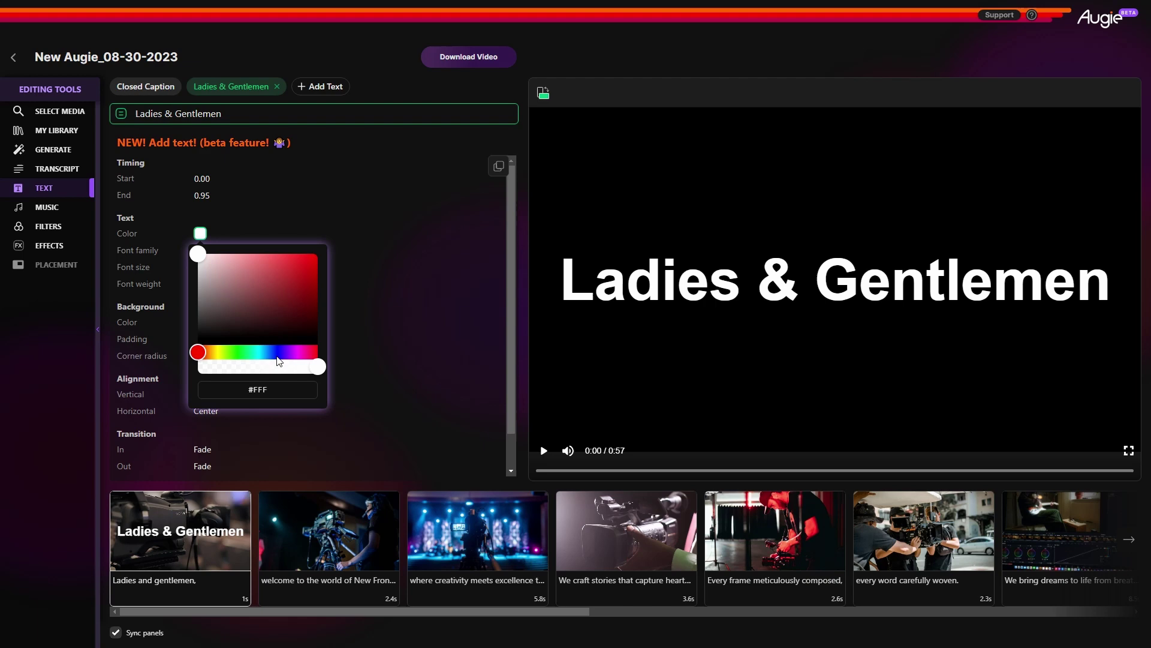
pyautogui.click(210, 250)
pyautogui.click(543, 451)
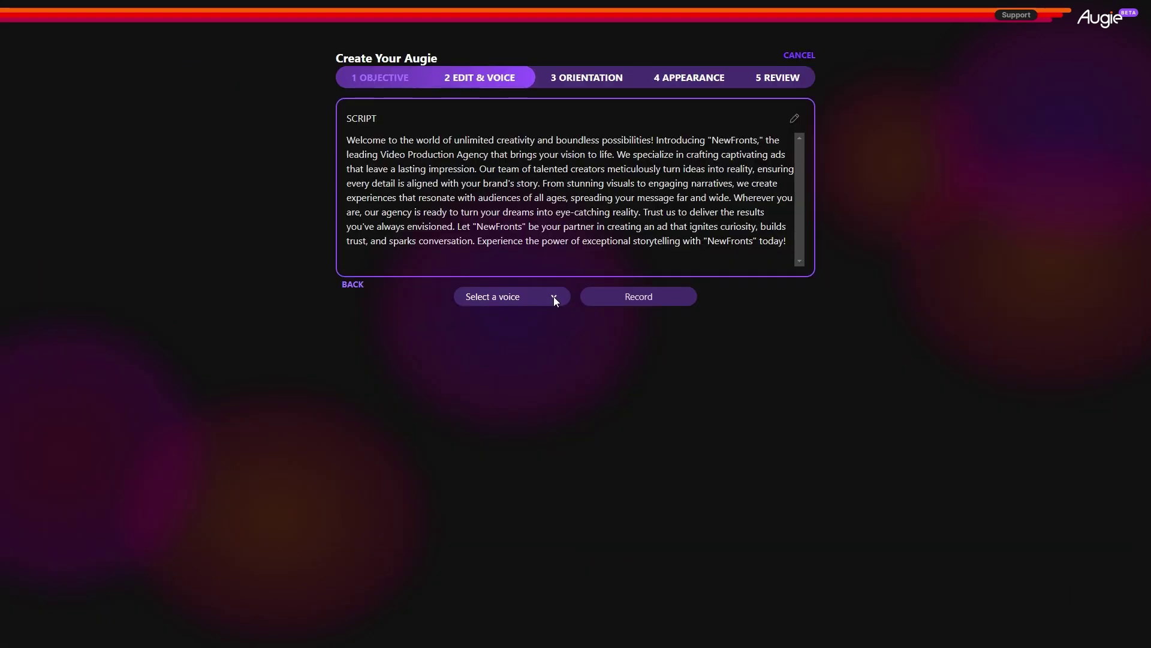
# Pick Adam from the narrator voice list
pyautogui.click(554, 298)
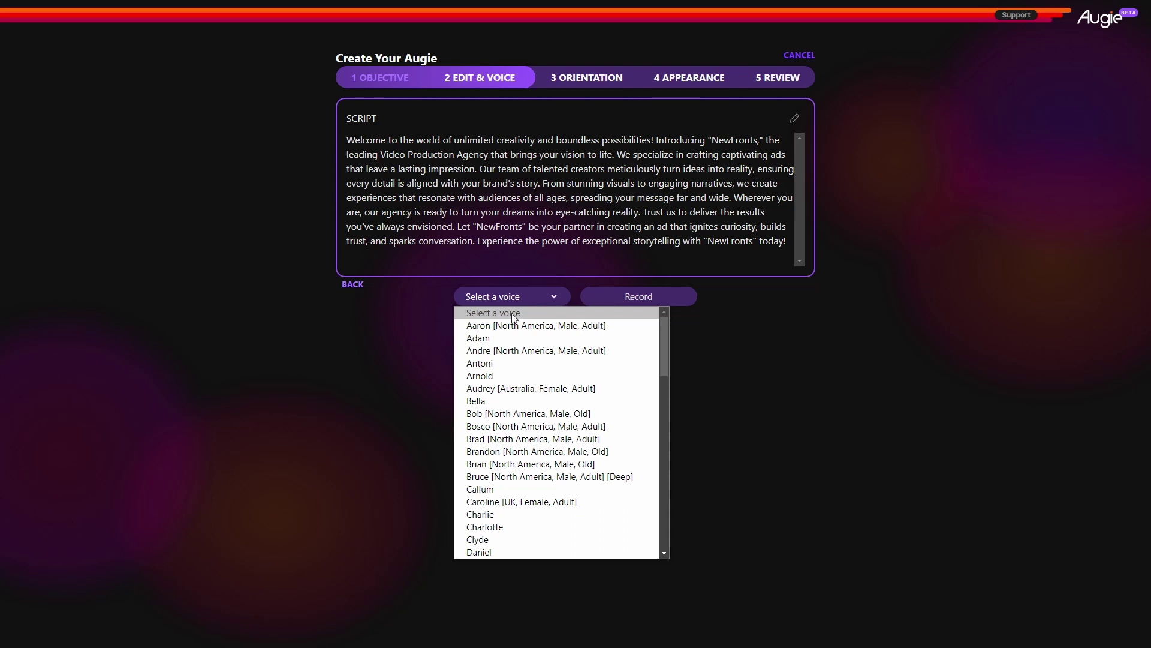
pyautogui.click(490, 338)
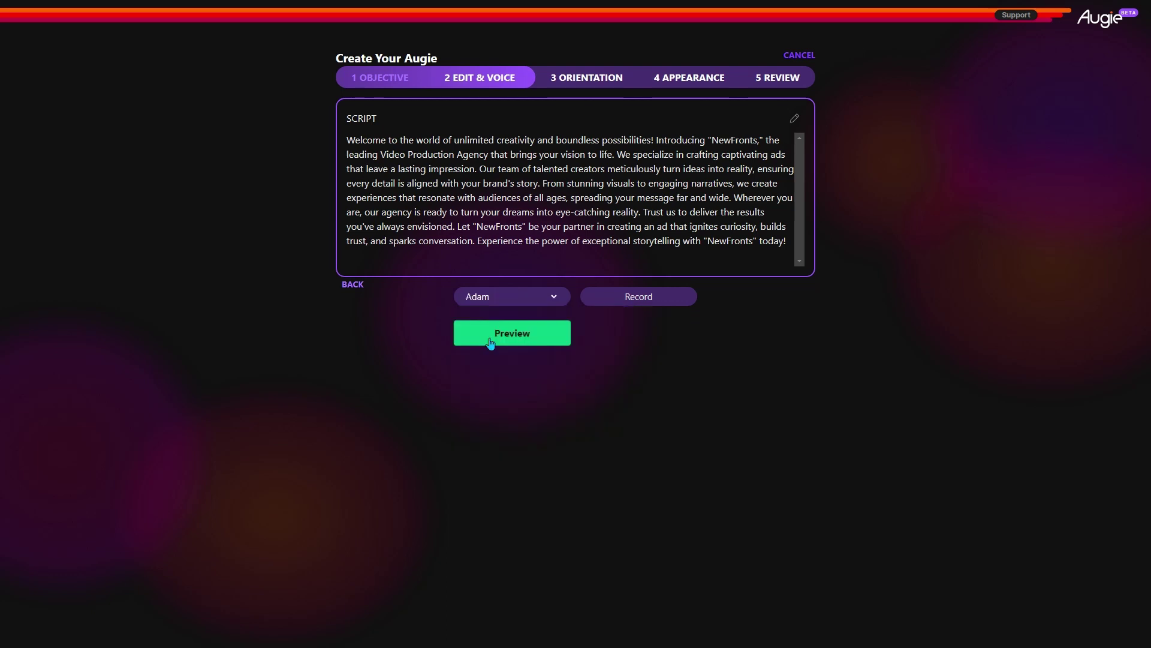